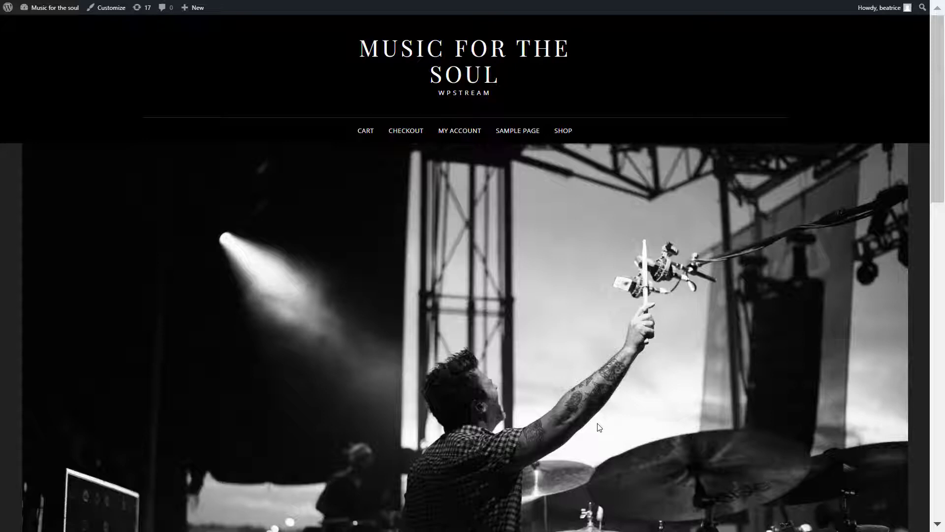
- Go to Installed Plugins, then open the WpStream Credentials page from the sidebar
left_click(13, 11)
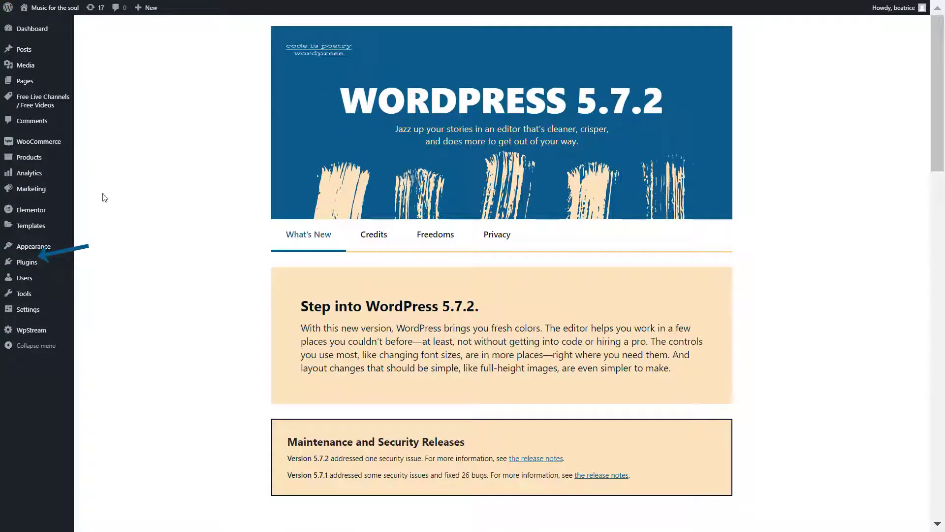
mouse_move(46, 260)
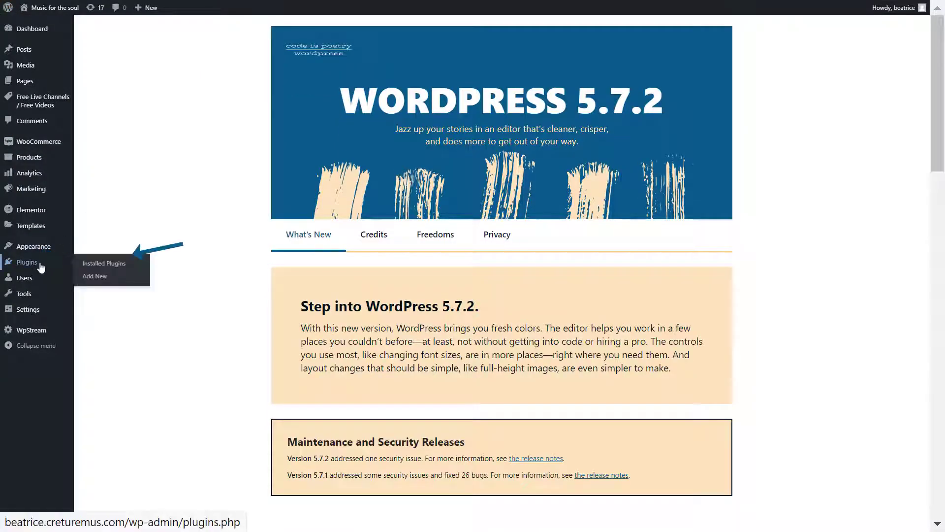
left_click(139, 268)
scroll(197, 281, "down", 6)
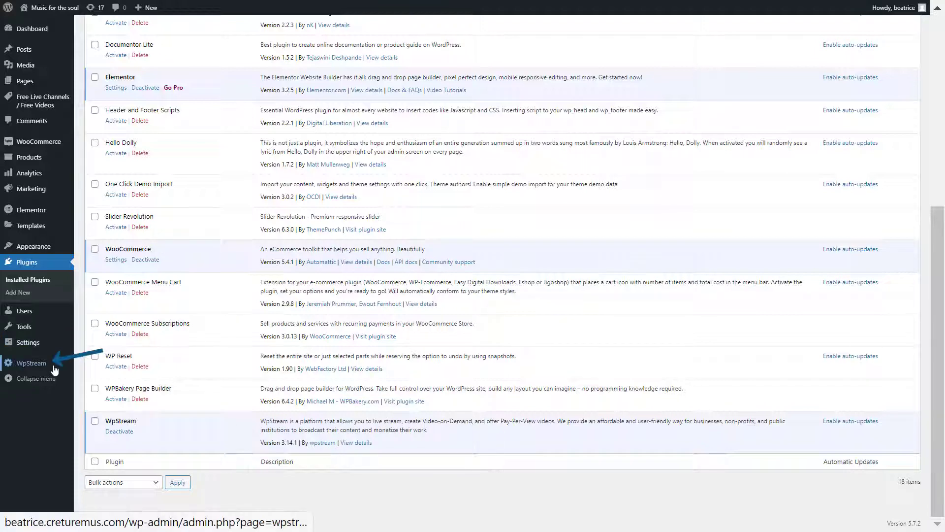
mouse_move(54, 365)
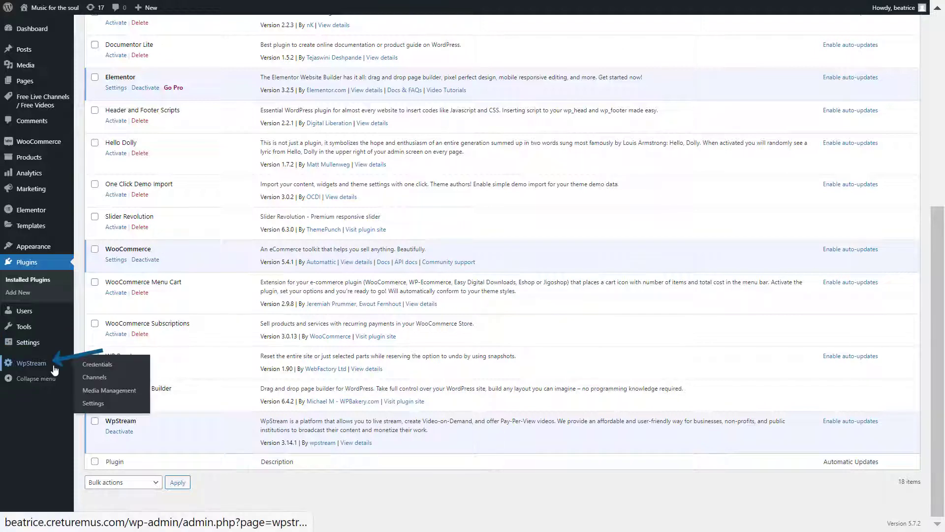
left_click(124, 369)
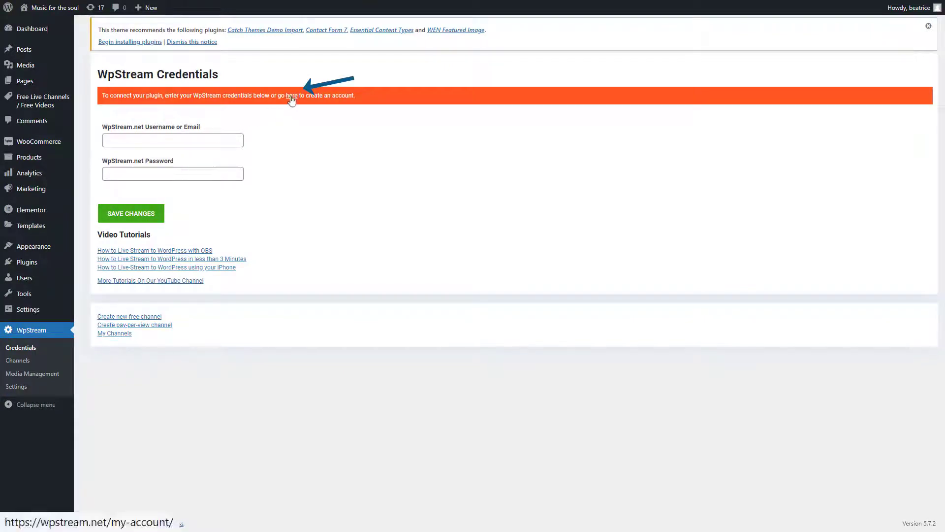
- On WpStream.net, fill the registration form with the registrant's name, e-mail and a password
left_click(292, 96)
scroll(473, 276, "down", 1)
scroll(842, 257, "down", 2)
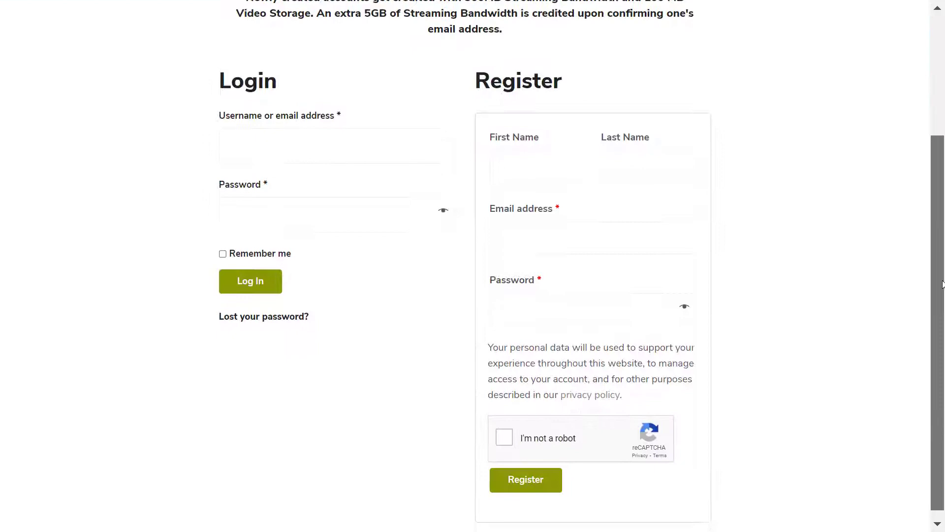
left_click(526, 181)
key("Tab")
key("Tab")
key("Tab")
type("••••••••••••")
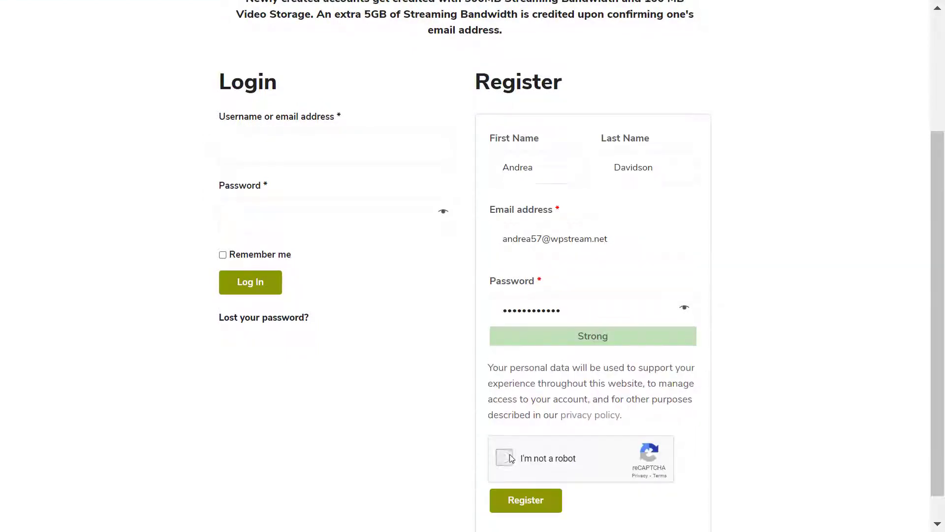
- Pass the reCAPTCHA, register the trial account and request the e-mail confirmation link
left_click(506, 456)
scroll(510, 454, "down", 1)
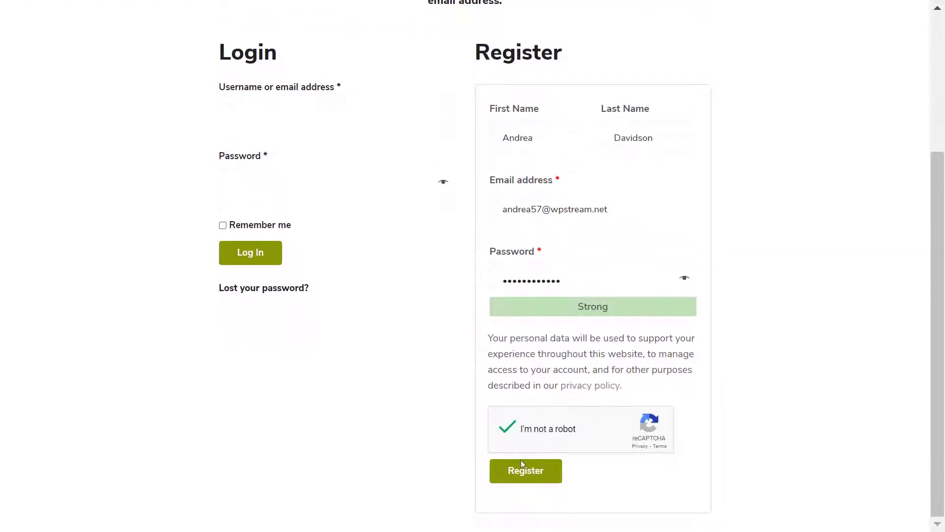
left_click(548, 478)
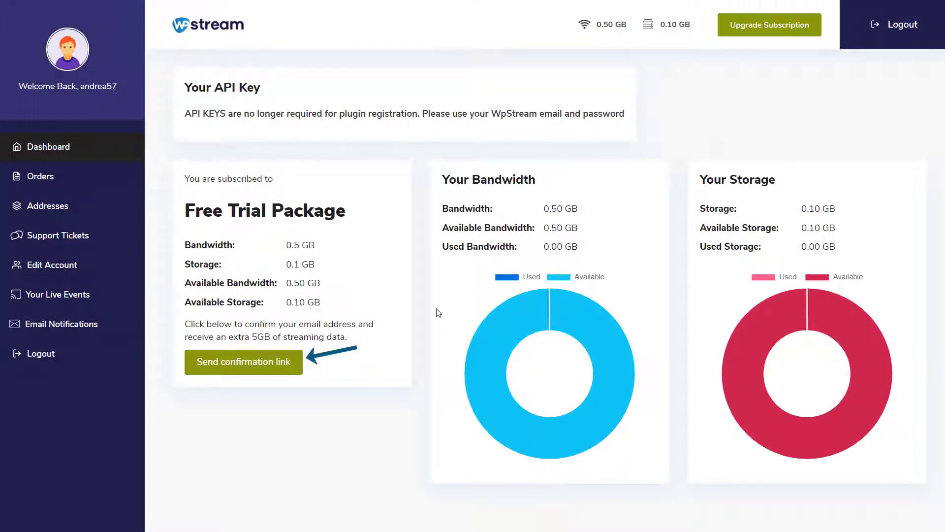
left_click(297, 366)
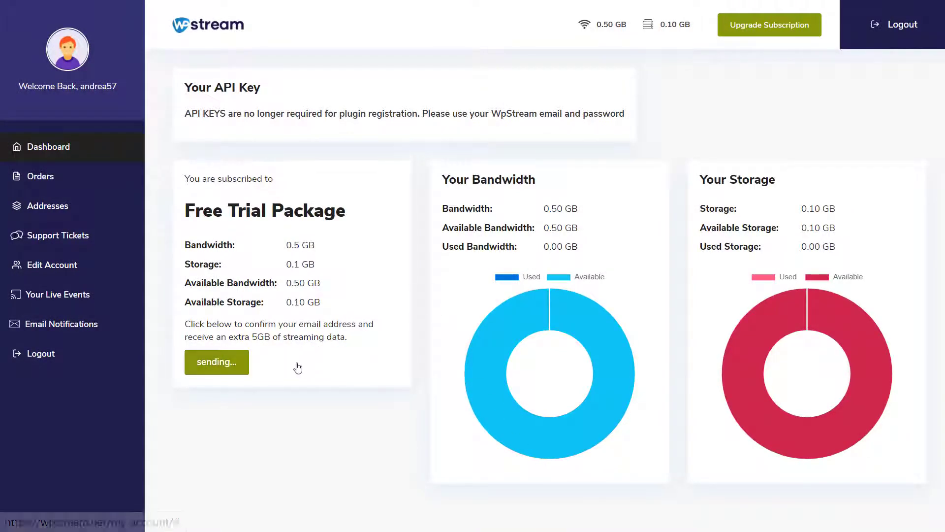
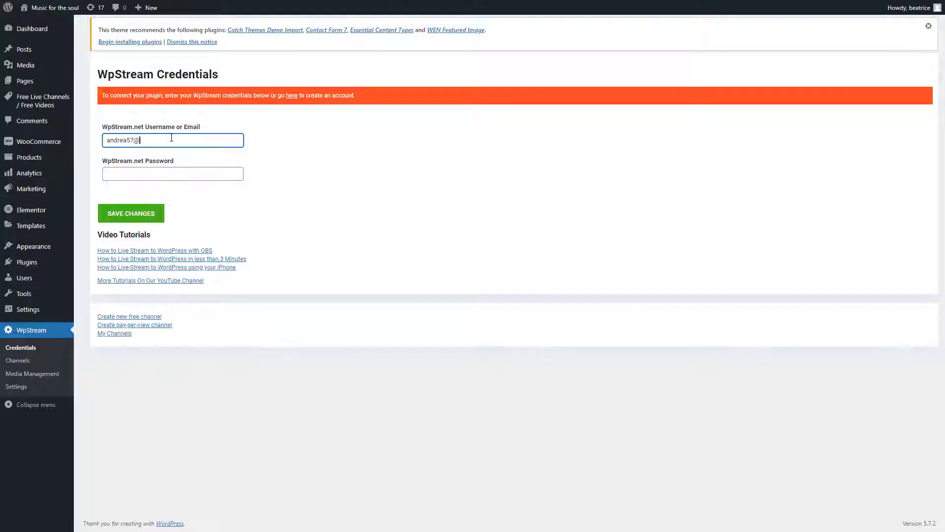
- Enter the account e-mail and password in the WordPress WpStream Credentials and save
left_click(185, 175)
type("••••••••••••")
left_click(162, 215)
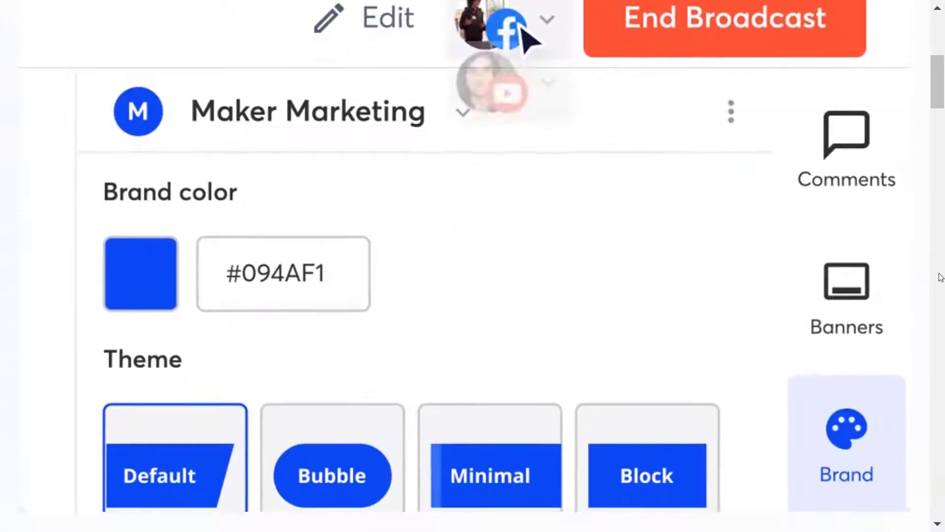
- Browse the StreamYard homepage and compare Pricing plans billed monthly versus annually
scroll(941, 276, "down", 10)
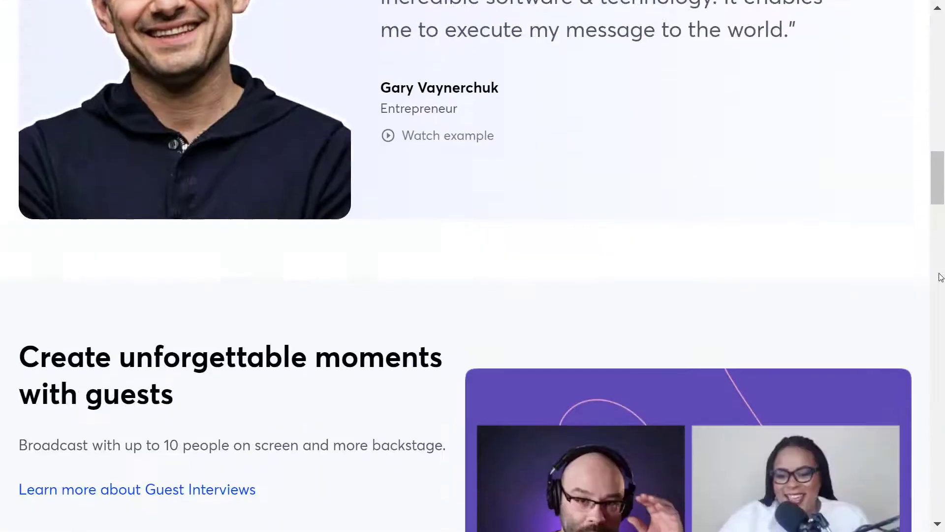
scroll(940, 276, "down", 5)
left_click_drag(941, 242, 855, 5)
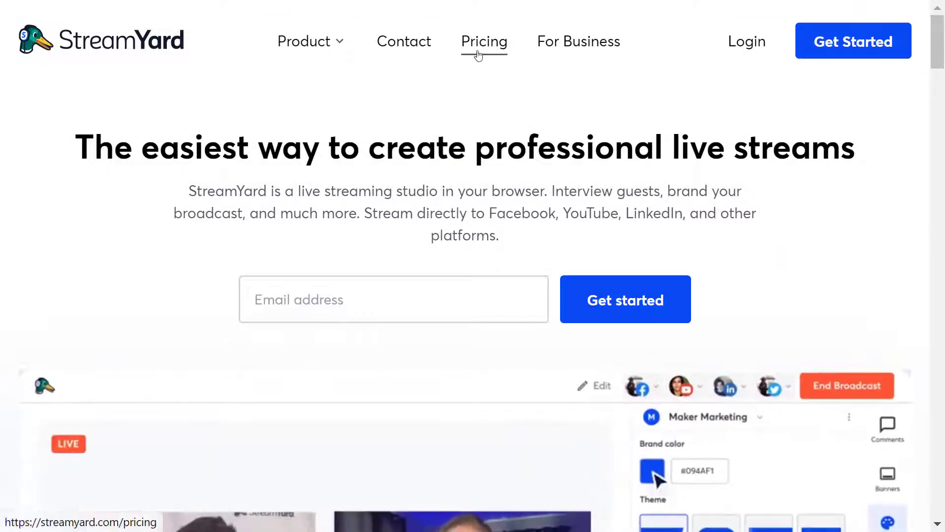
left_click(478, 56)
left_click_drag(943, 94, 938, 156)
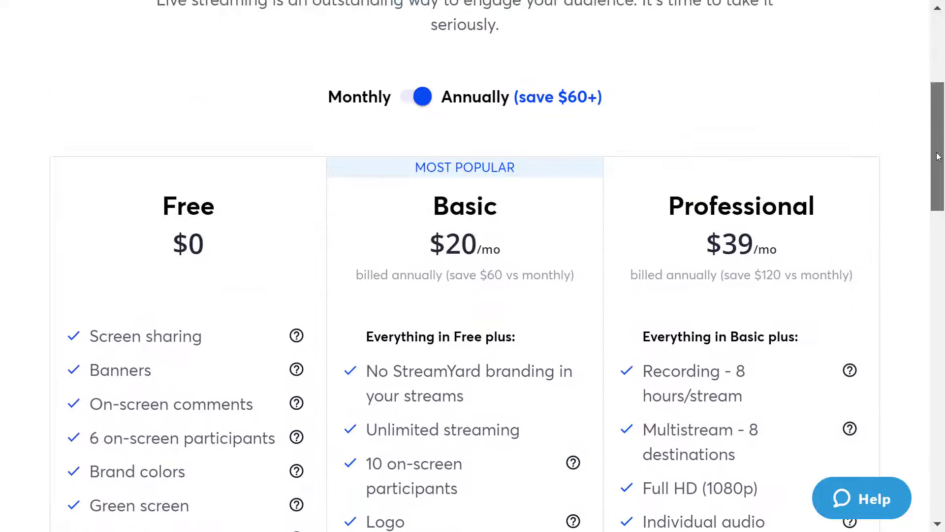
left_click(424, 99)
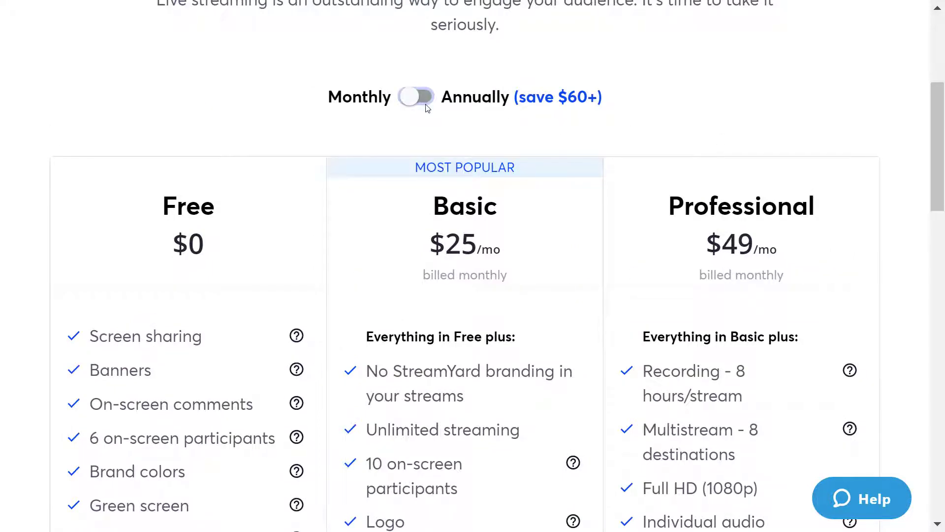
left_click(408, 103)
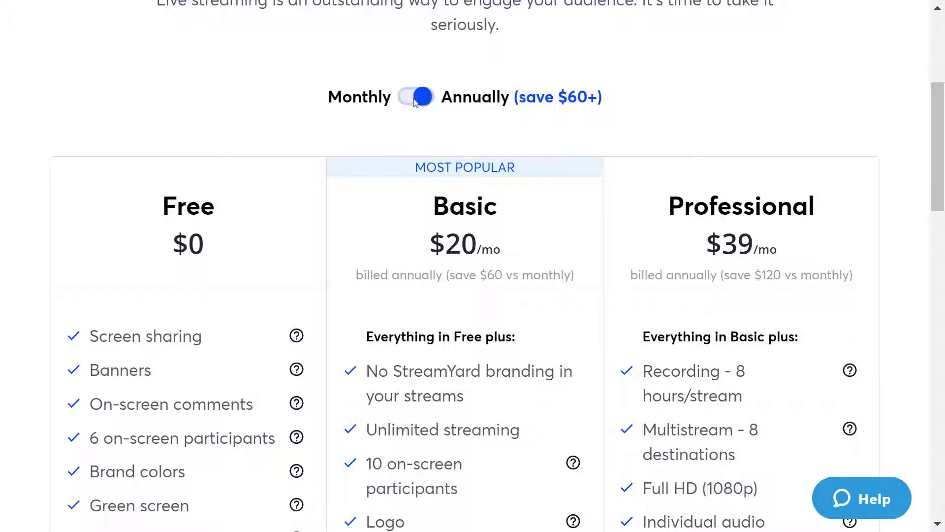
left_click(414, 101)
- Read further down the Pricing page, including the Custom RTMP destinations feature
scroll(414, 102, "down", 1)
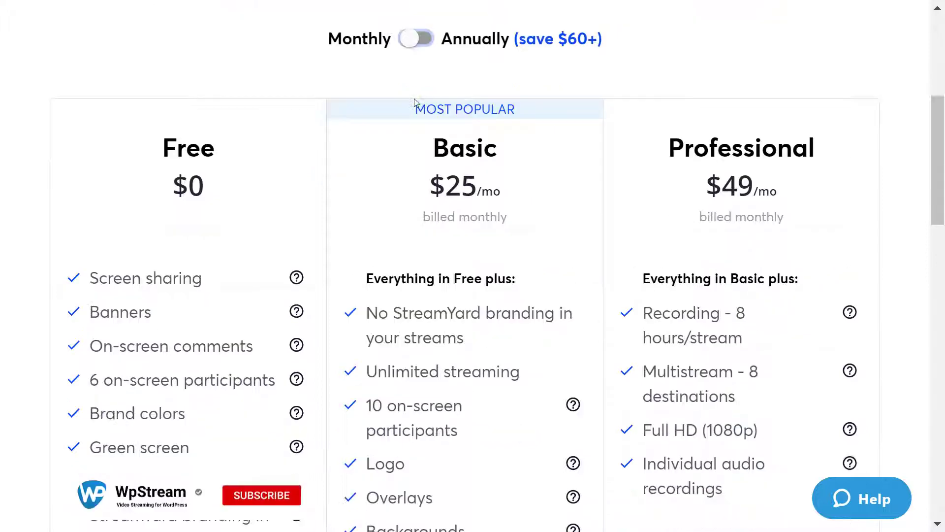
scroll(415, 102, "down", 2)
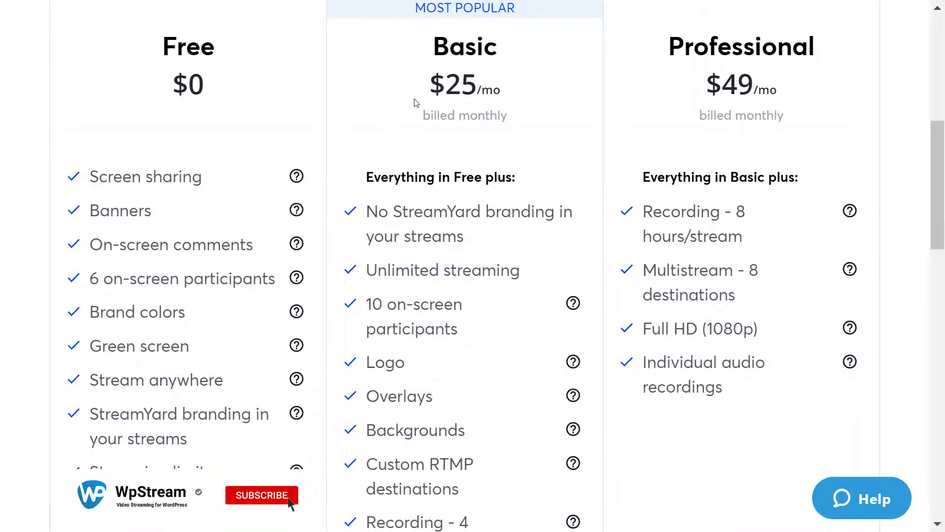
scroll(416, 100, "down", 2)
left_click_drag(367, 383, 467, 415)
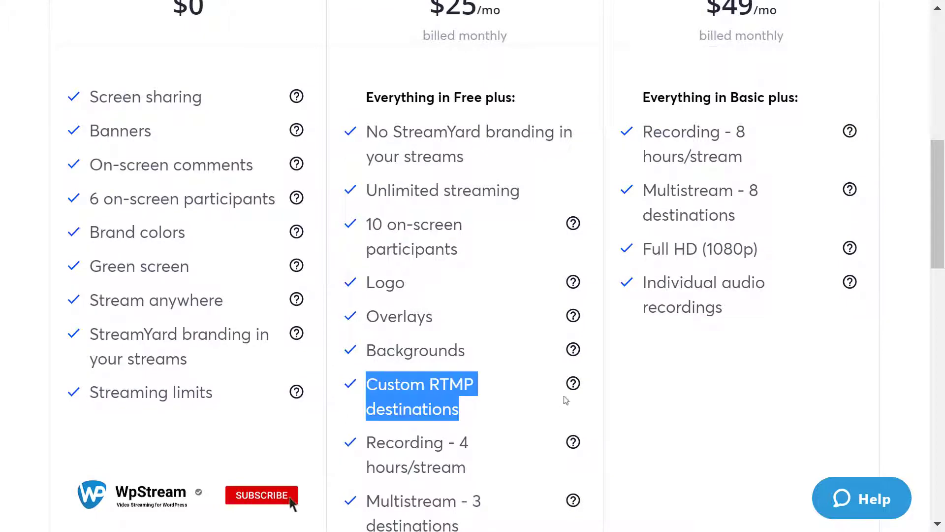
mouse_move(567, 399)
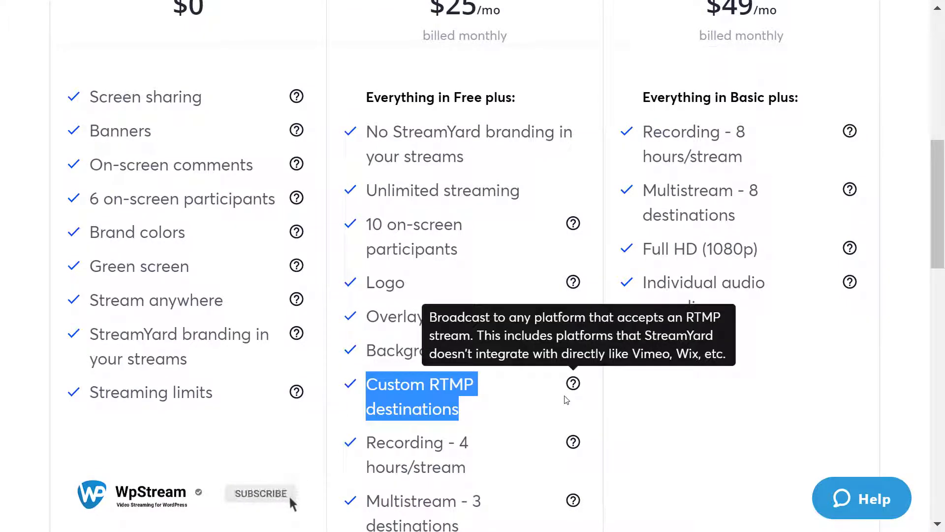
left_click(539, 400)
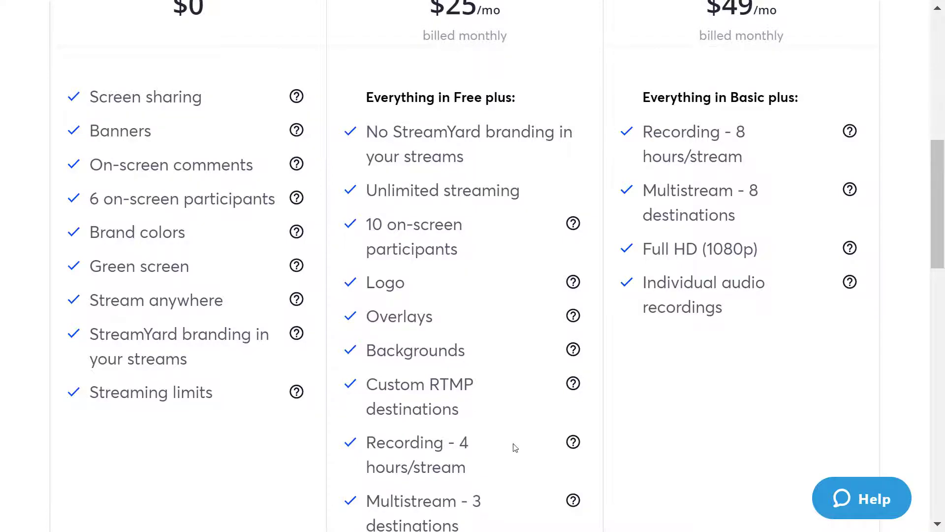
- In the StreamYard dashboard, go to Destinations and start adding a destination
scroll(515, 447, "up", 6)
scroll(513, 443, "up", 4)
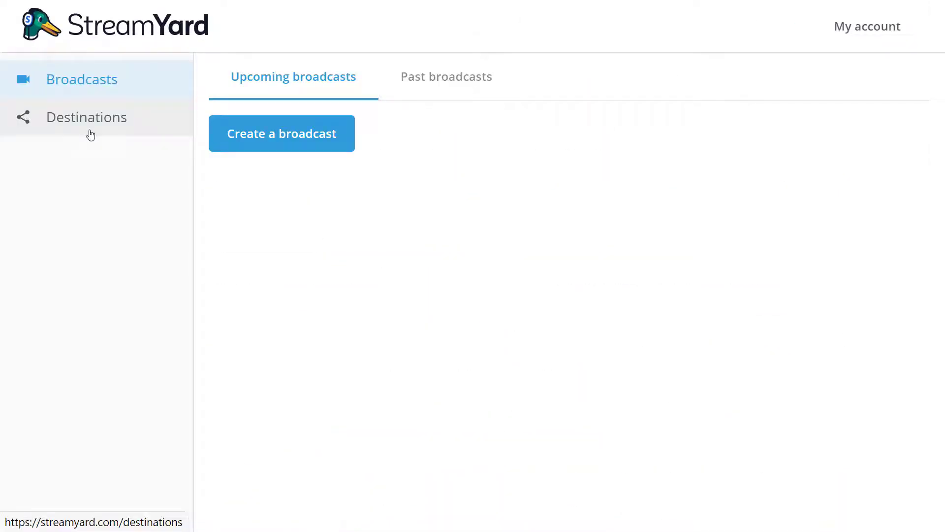
left_click(90, 135)
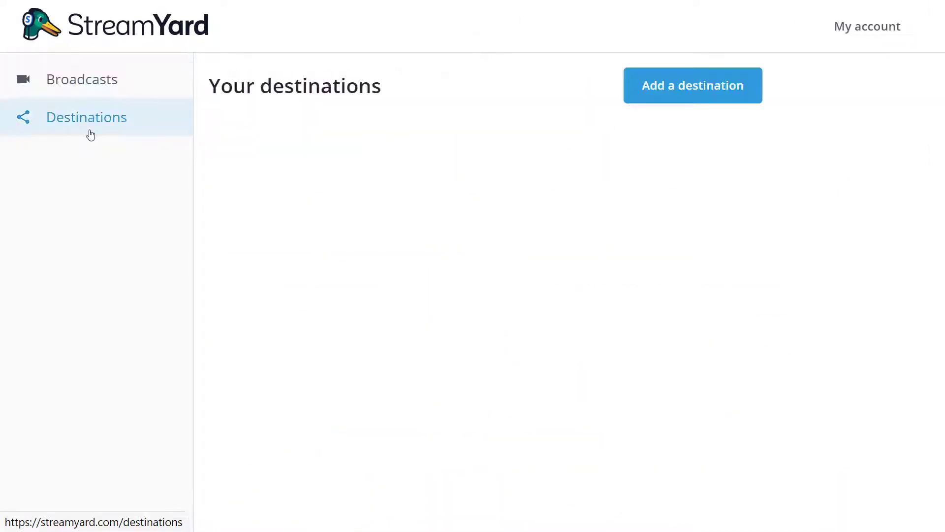
left_click(669, 89)
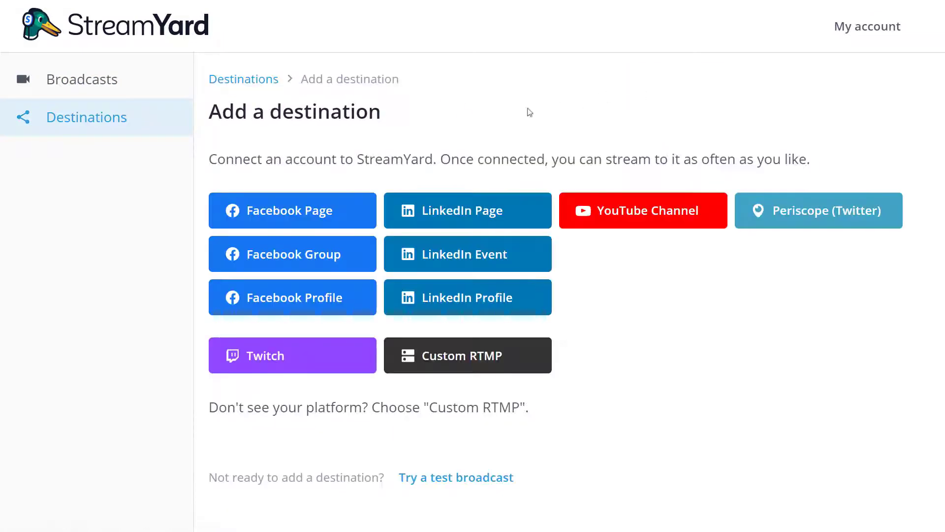
- Create a new free WpStream channel titled 'Concert'
left_click(127, 130)
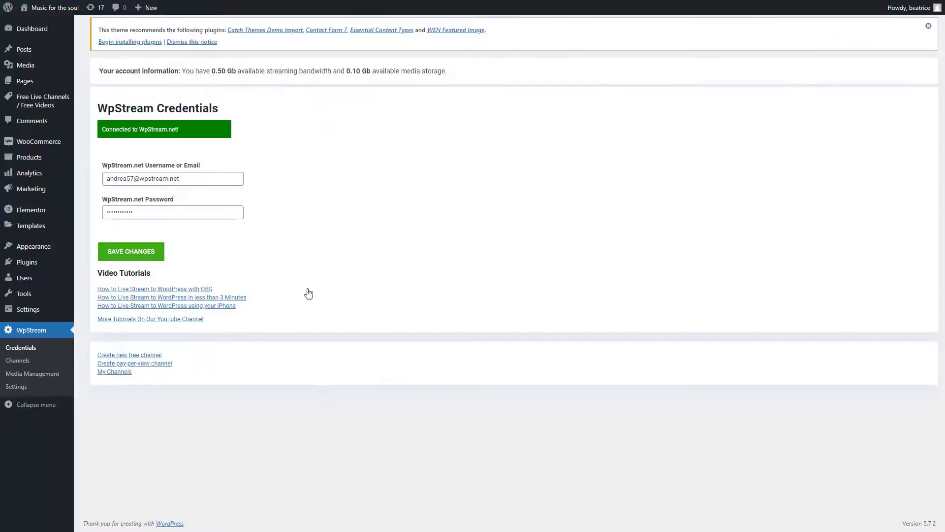
left_click(33, 362)
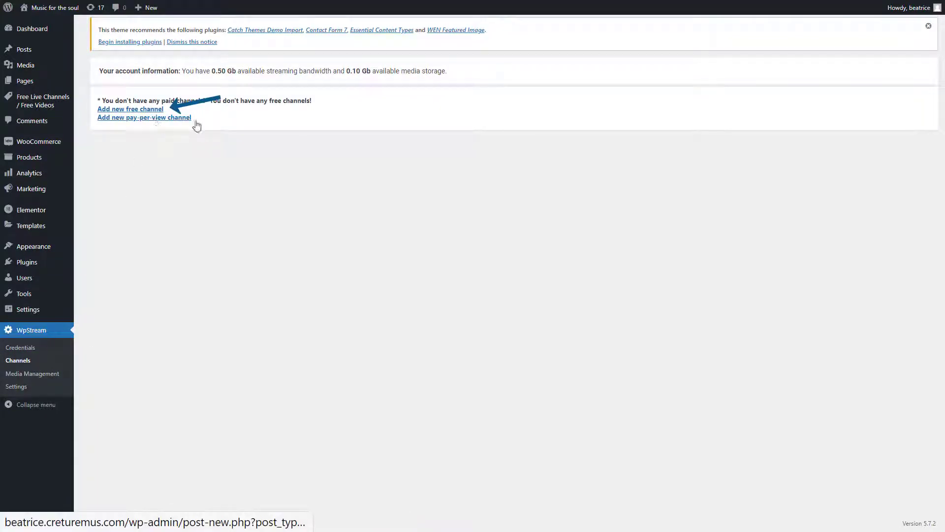
left_click(153, 112)
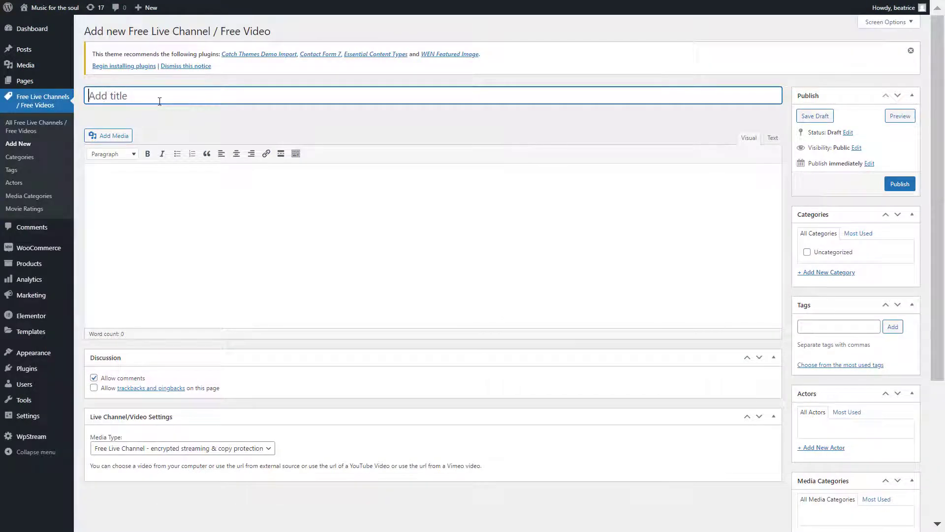
type("Concert")
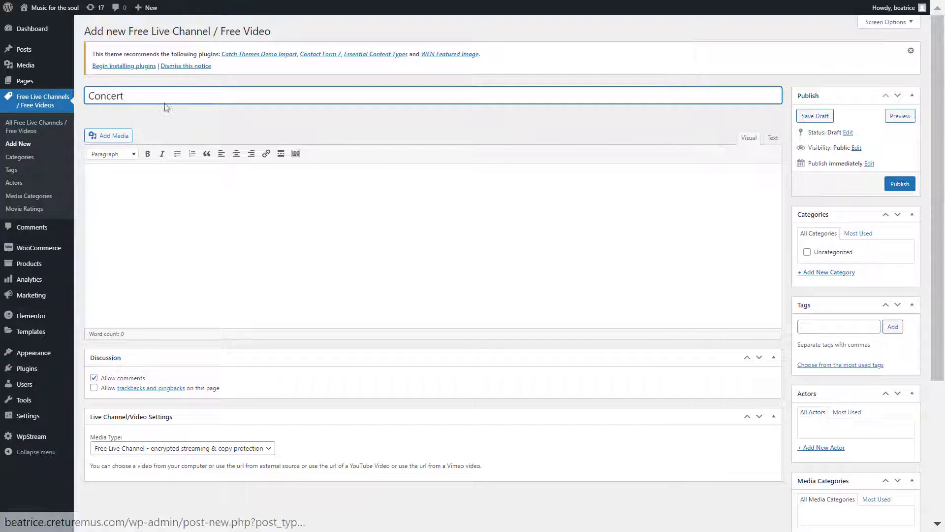
- Set a featured image for the Concert channel
scroll(731, 385, "down", 4)
left_click(826, 476)
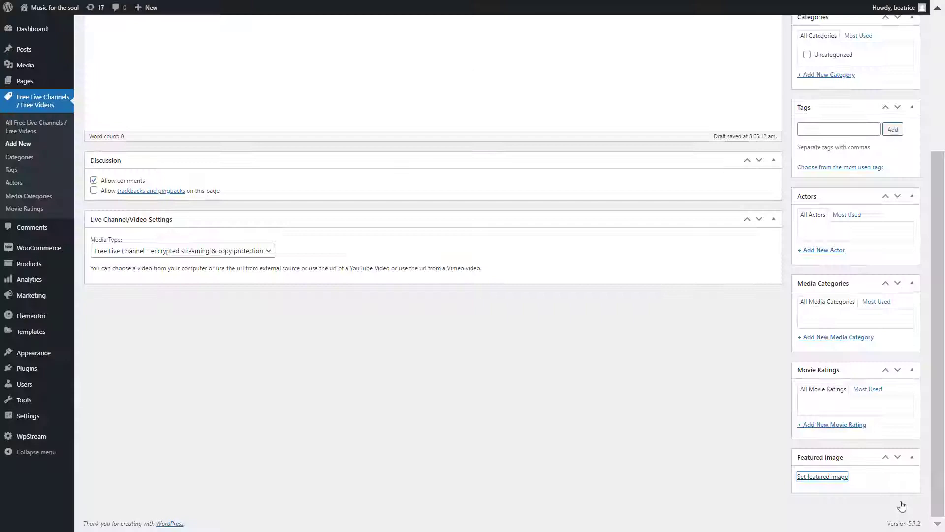
scroll(664, 382, "up", 5)
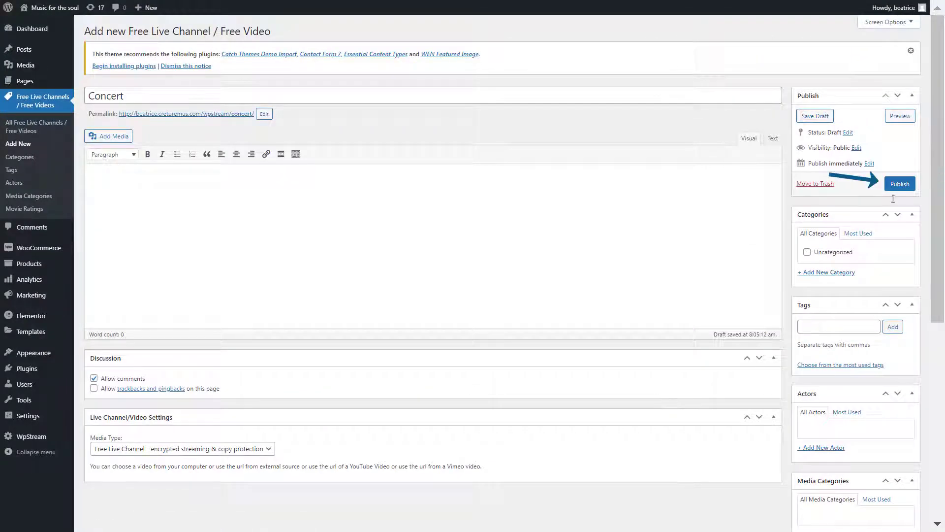
- Publish the Concert channel, review its live streaming settings, and start the live event
left_click(905, 188)
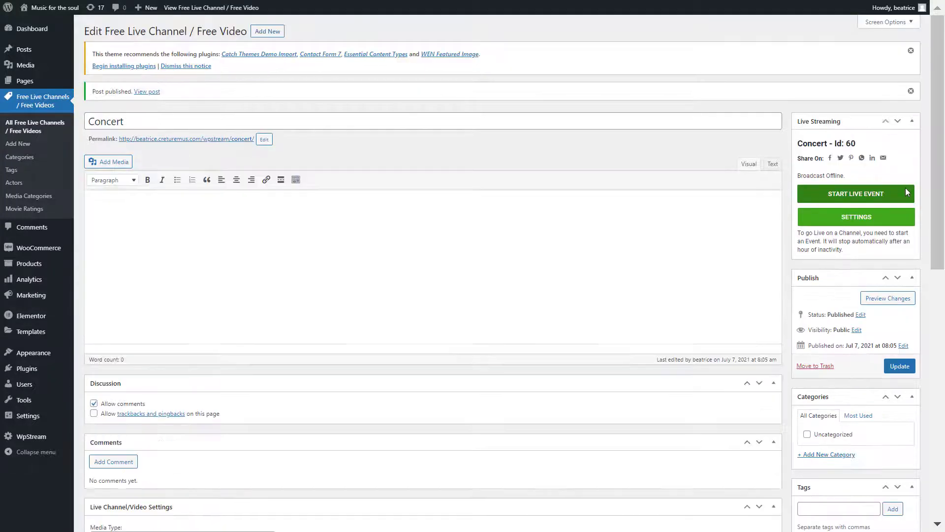
left_click(896, 216)
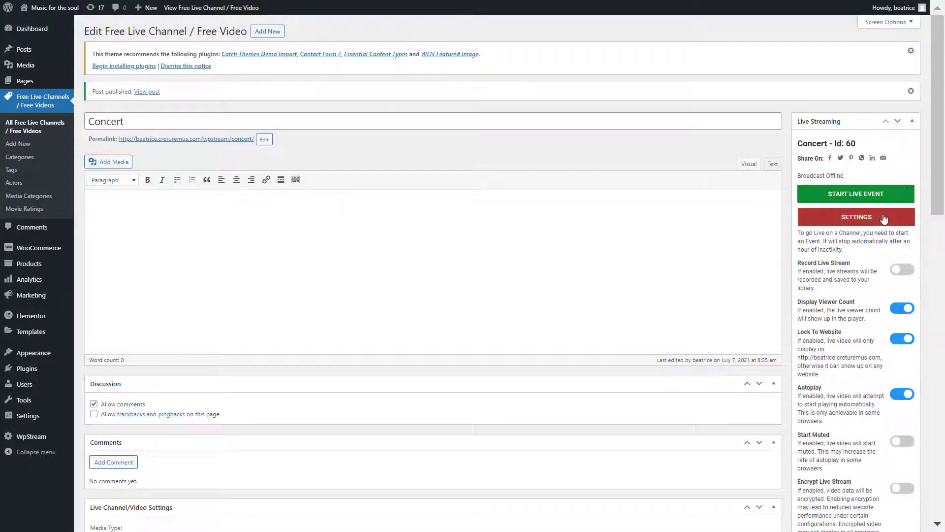
scroll(896, 214, "down", 2)
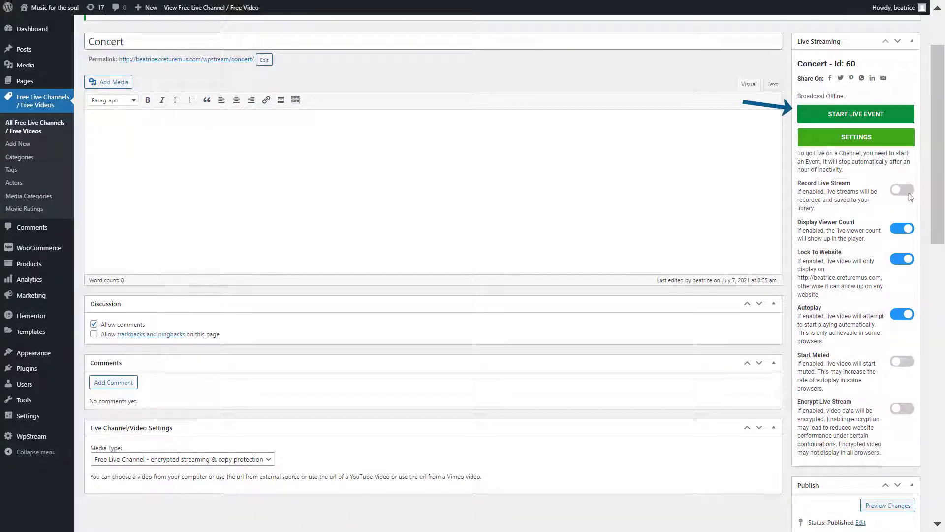
left_click(856, 113)
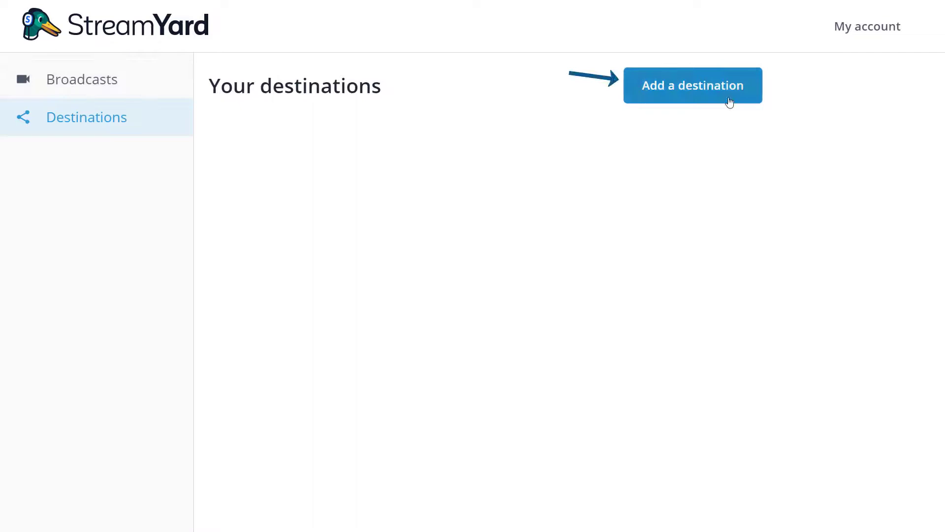
- Add a new StreamYard destination of type Custom RTMP and scroll to its form
left_click(729, 102)
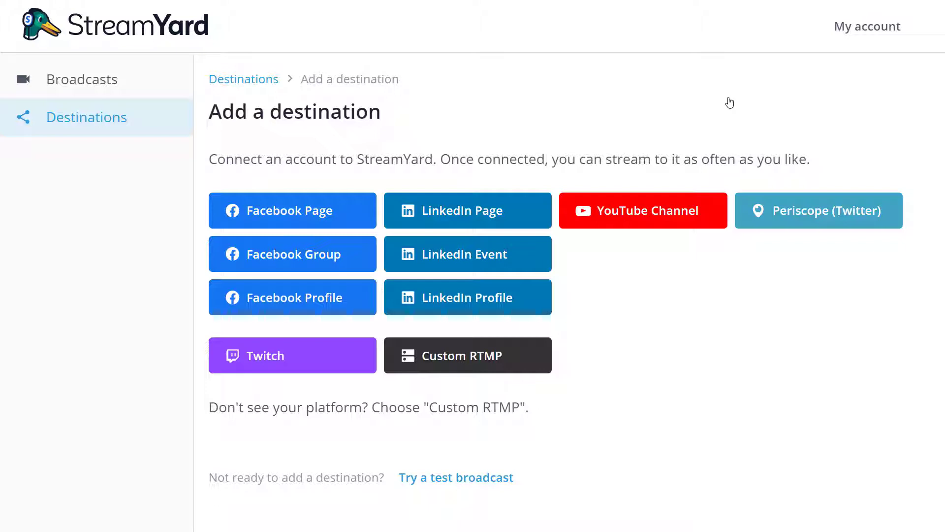
left_click(533, 365)
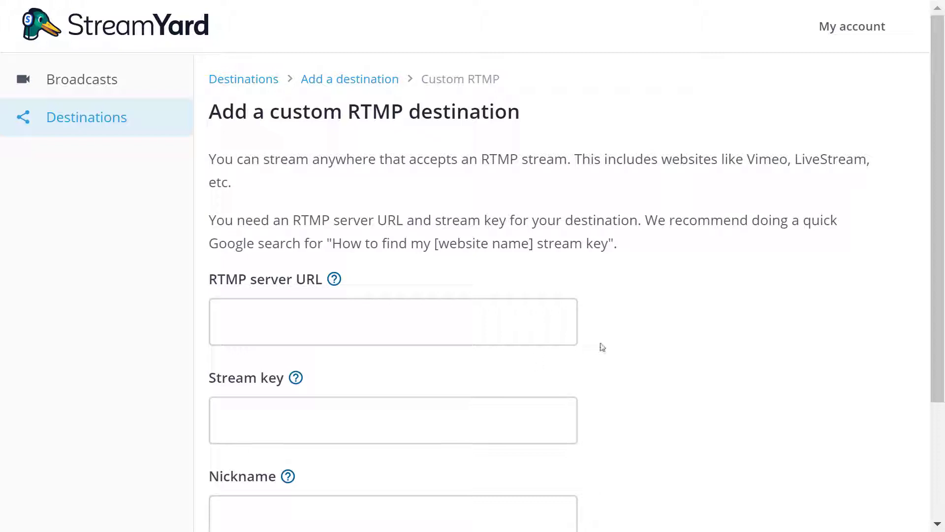
scroll(733, 315, "down", 2)
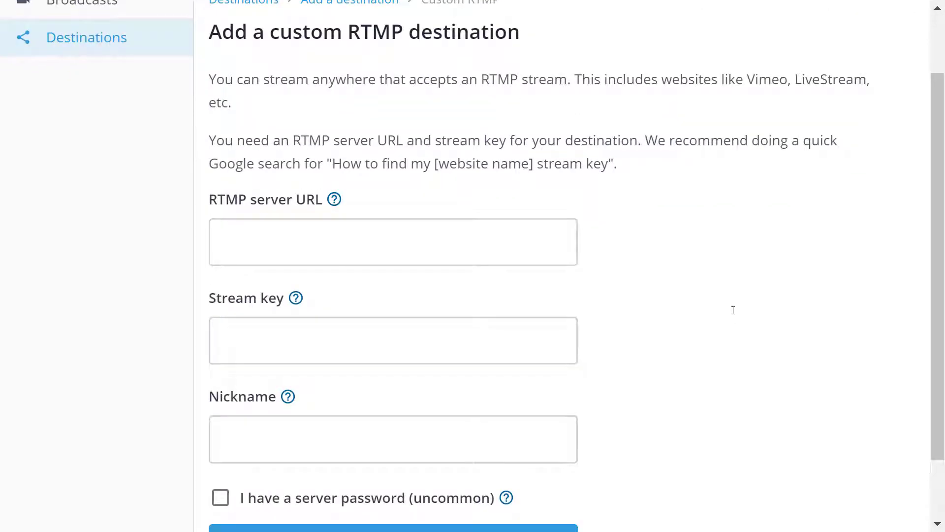
scroll(804, 224, "down", 2)
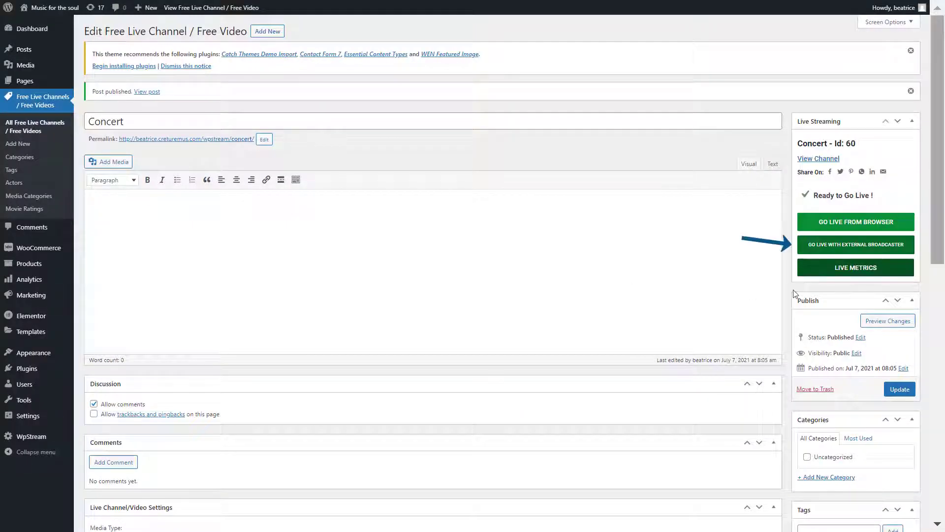
- Reveal the Concert channel's server URL and stream key for an external broadcaster
left_click(911, 254)
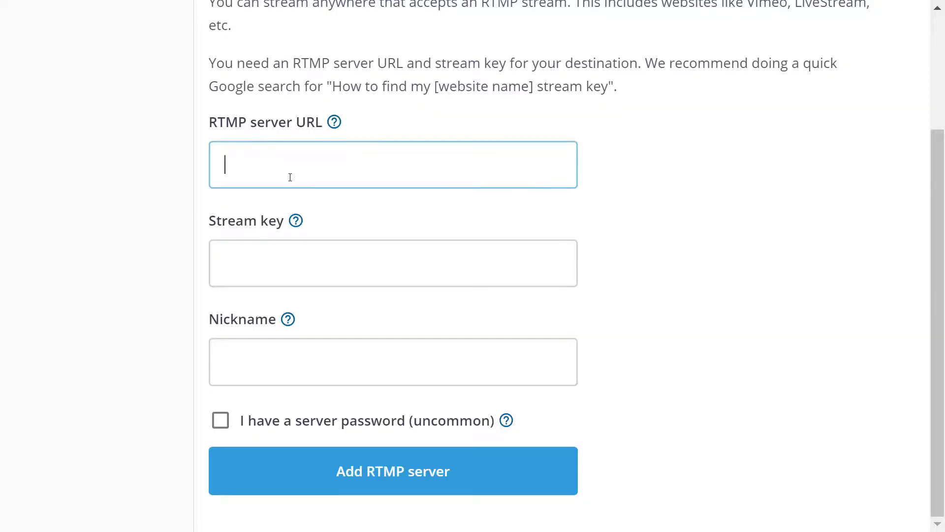
- Paste the RTMP server URL and stream key, nickname it 'Live Concert', and add the server
type("rtmp://54.147.2.61/wpstream/")
left_click(295, 263)
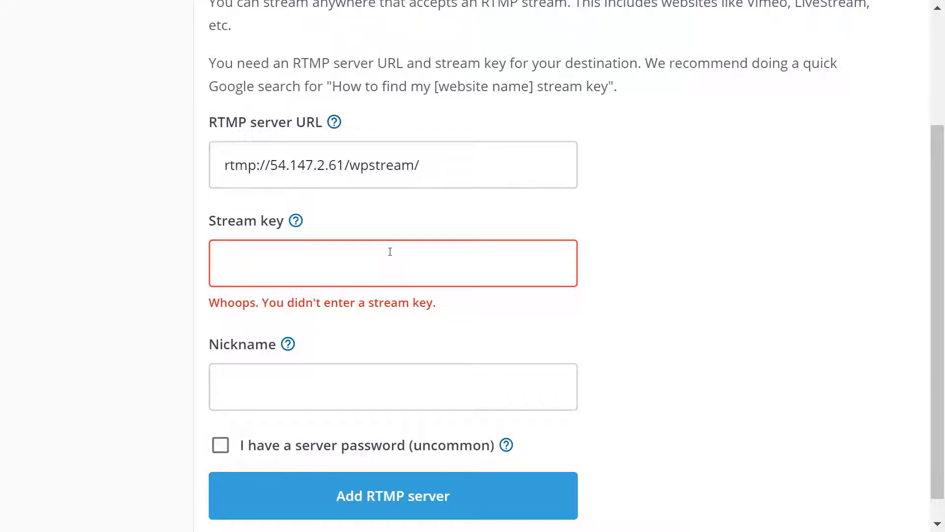
key("ctrl+v")
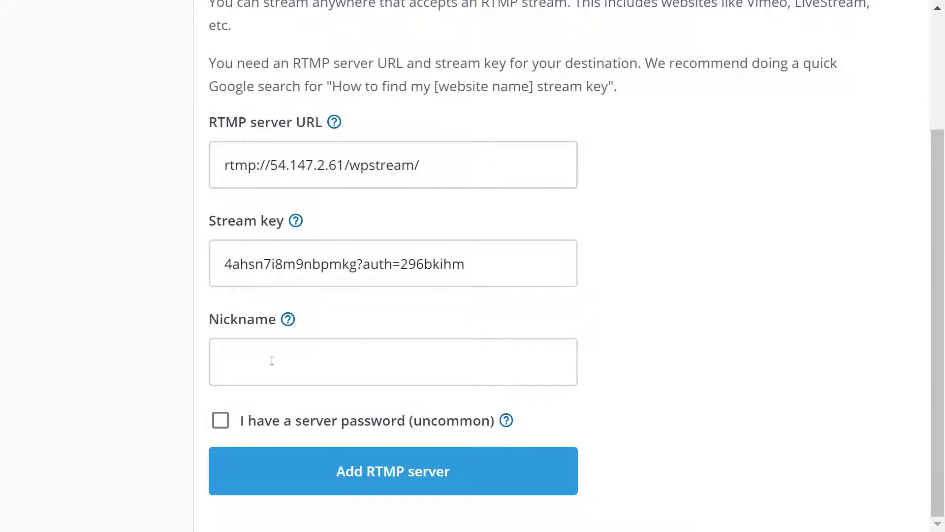
left_click(272, 360)
type("Live Concert")
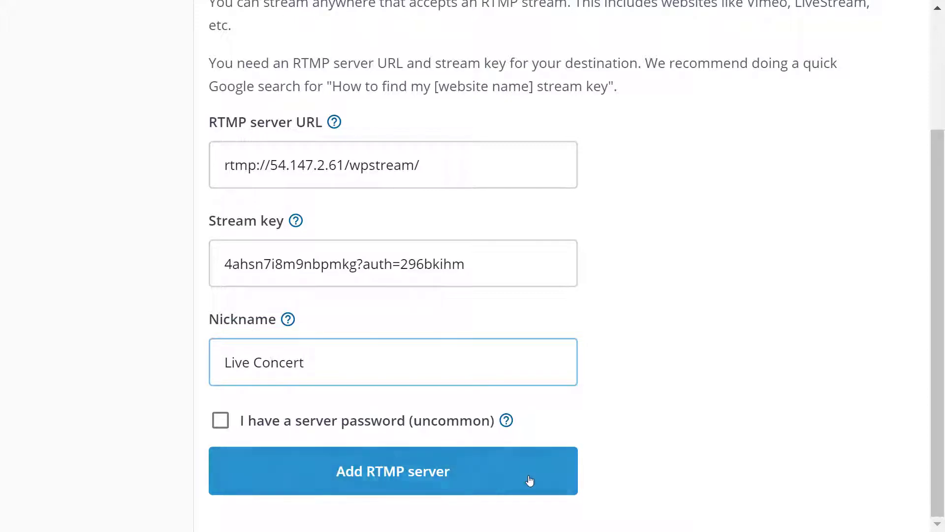
left_click(529, 480)
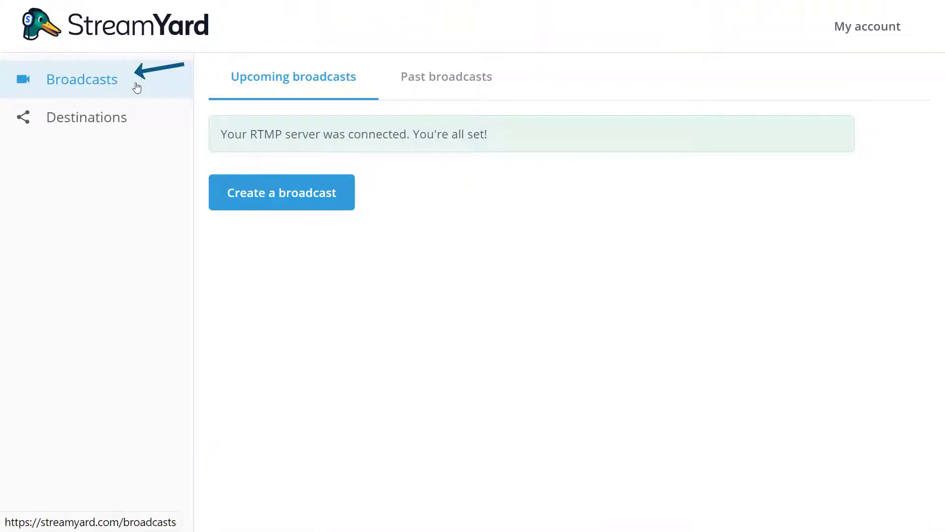
- Create a broadcast titled 'Live Concert' streaming to the Live Concert destination
left_click(132, 82)
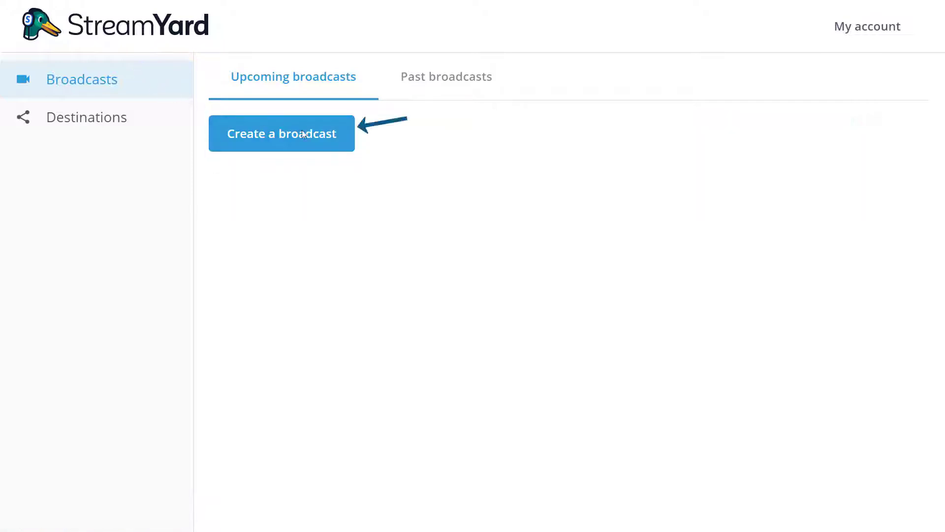
left_click(332, 143)
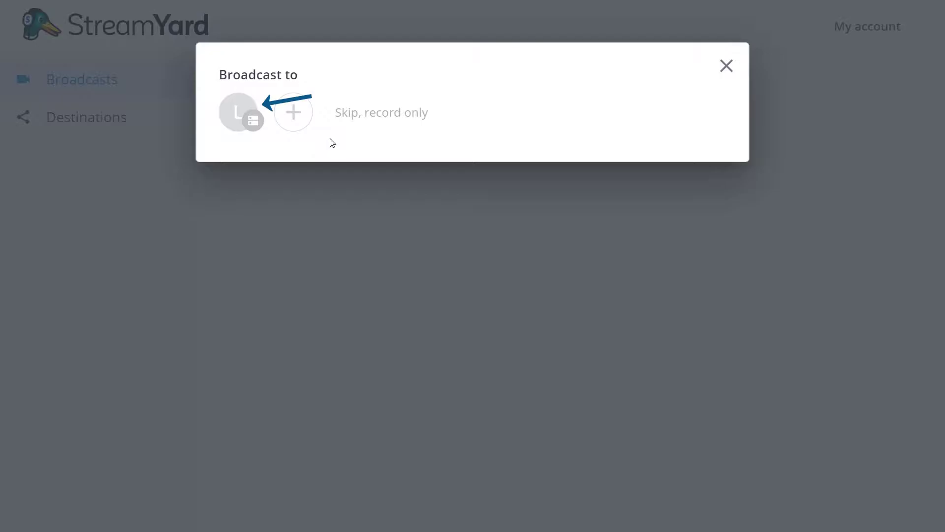
left_click(238, 113)
left_click(286, 186)
type("Live Concert")
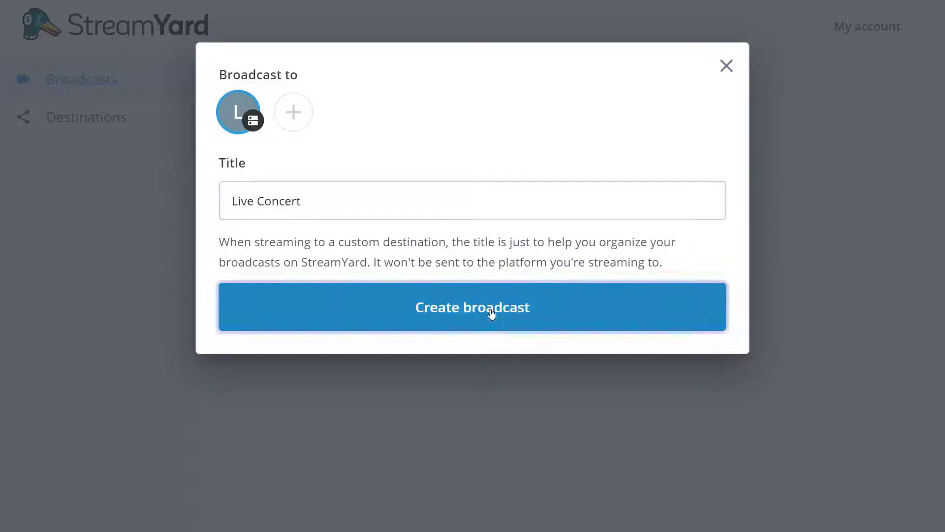
left_click(492, 313)
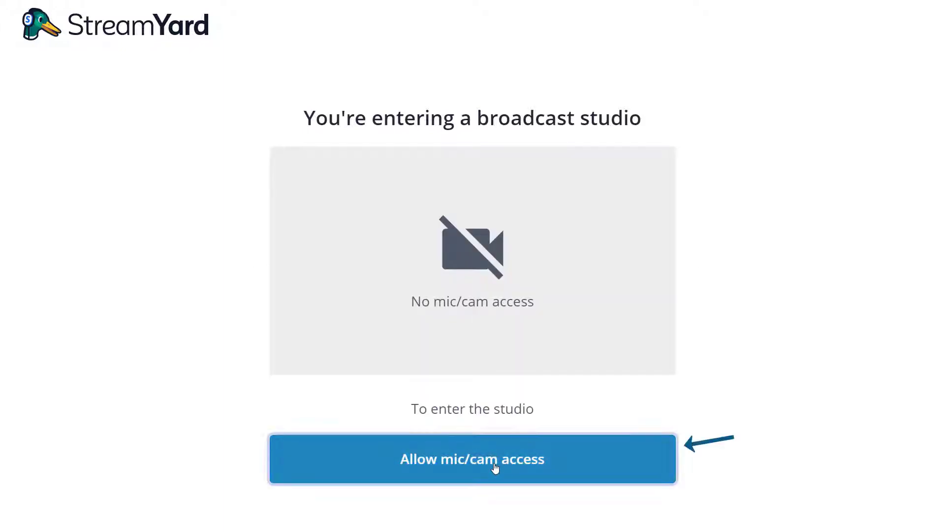
- Allow microphone and camera access, set display name 'WpStream', and enter the studio
left_click(495, 467)
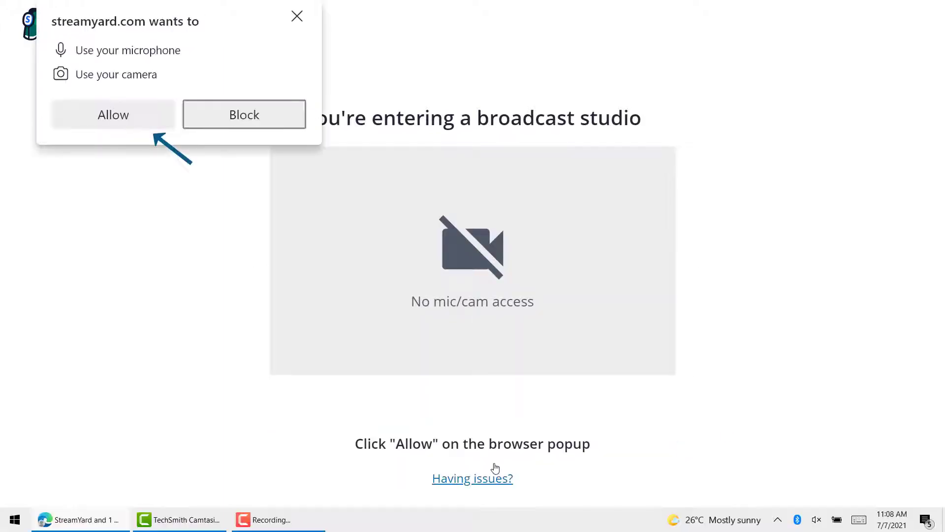
left_click(160, 123)
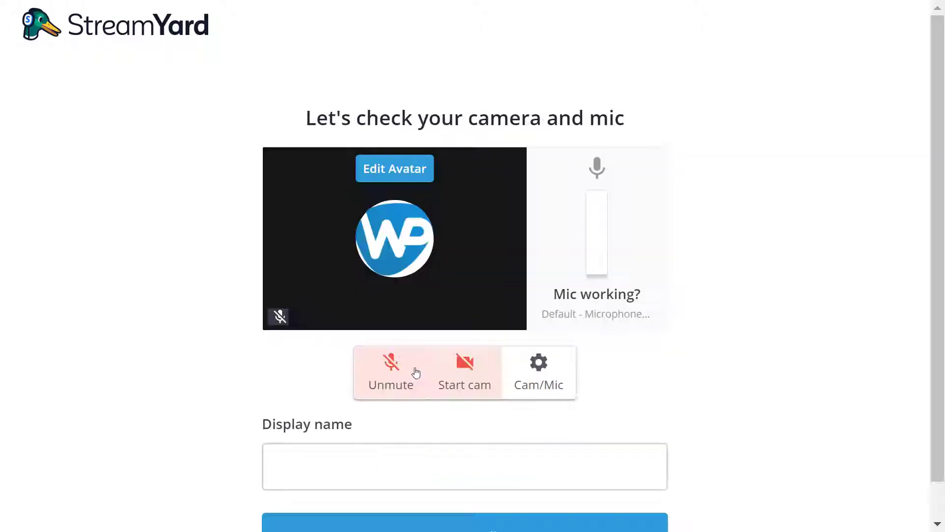
scroll(555, 418, "down", 1)
left_click(507, 420)
type("WpStream")
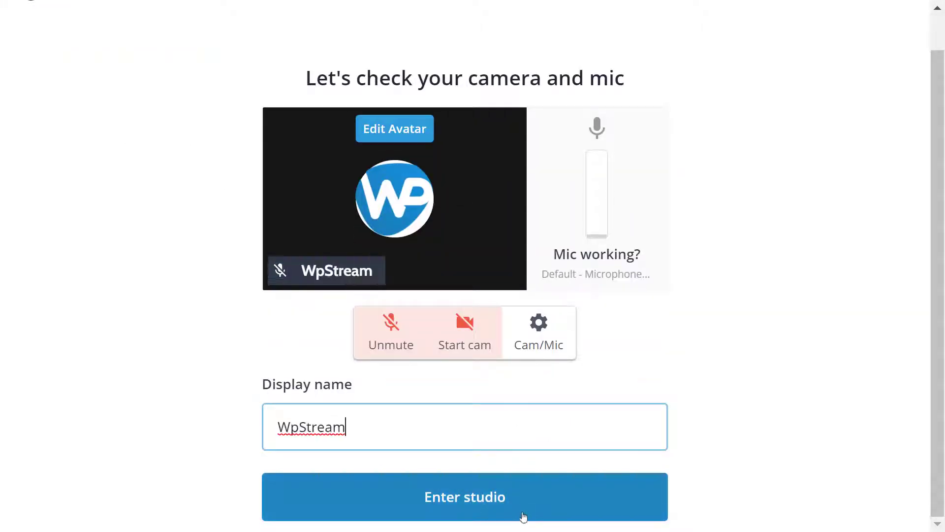
left_click(528, 506)
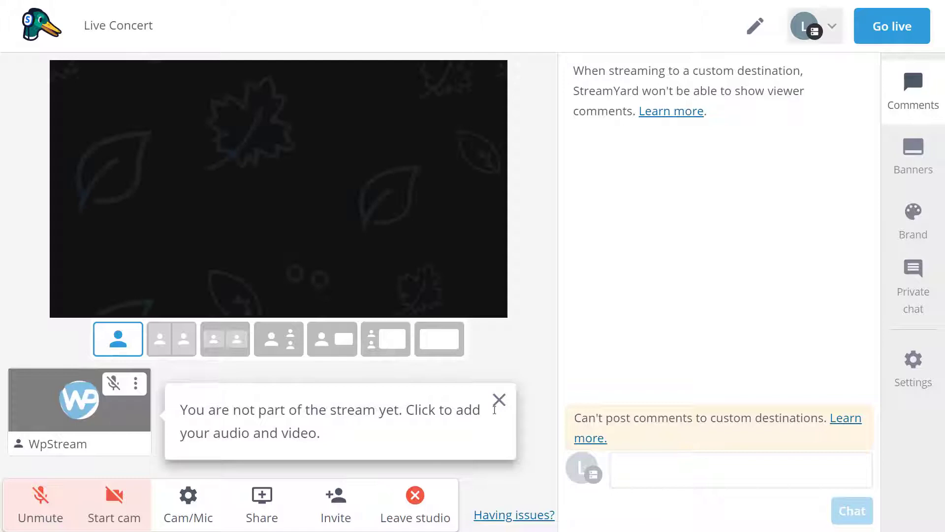
- Dismiss the tip, show and hide both example banners, then start a new banner
left_click(496, 411)
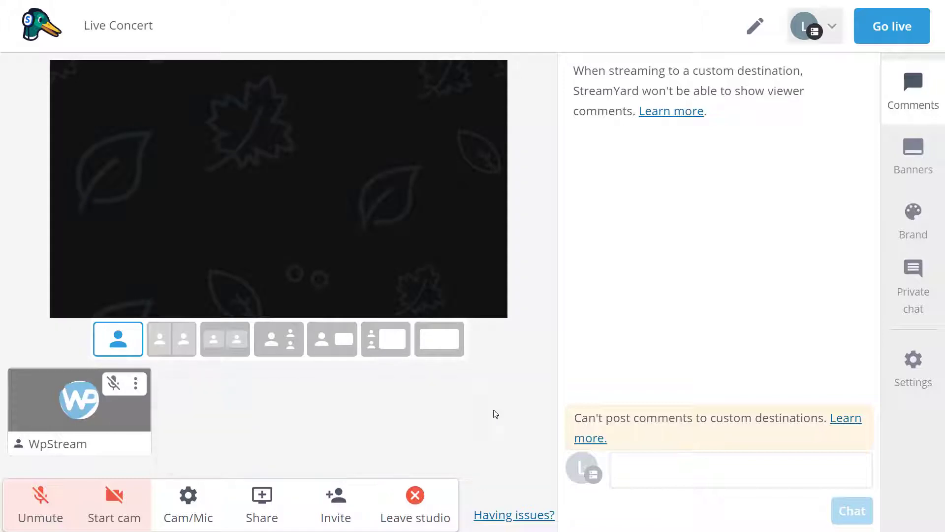
left_click(171, 351)
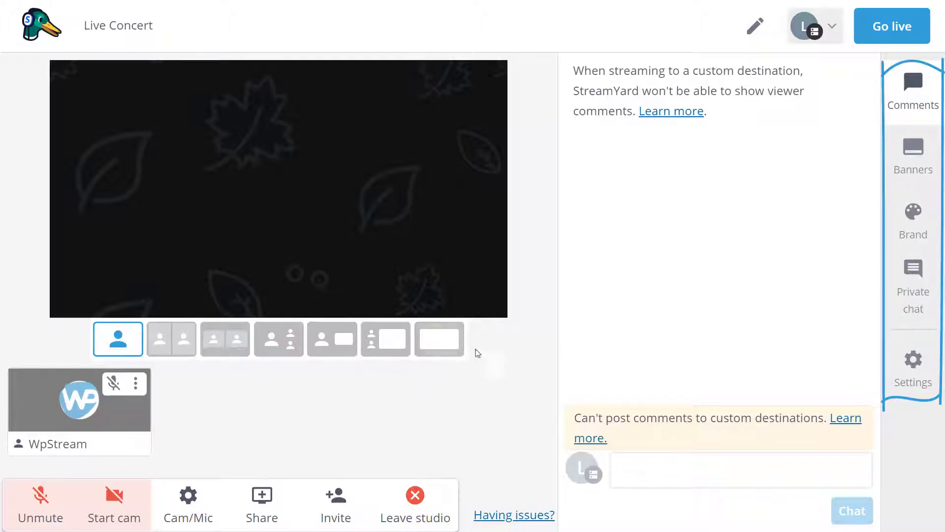
left_click(910, 153)
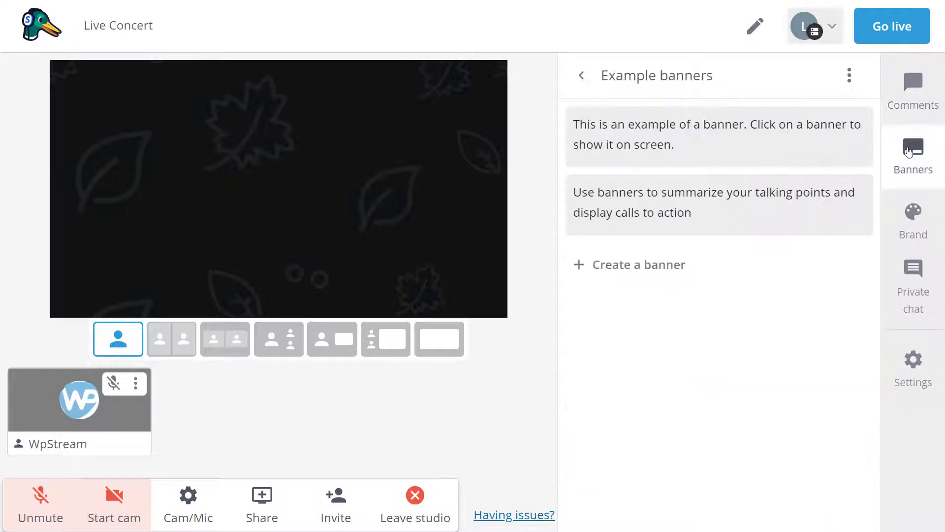
left_click(669, 149)
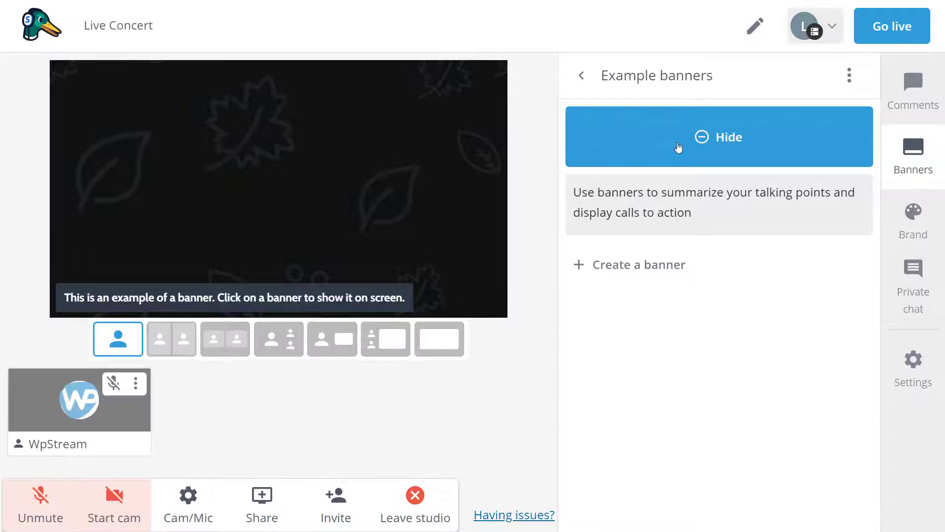
left_click(701, 149)
left_click(681, 220)
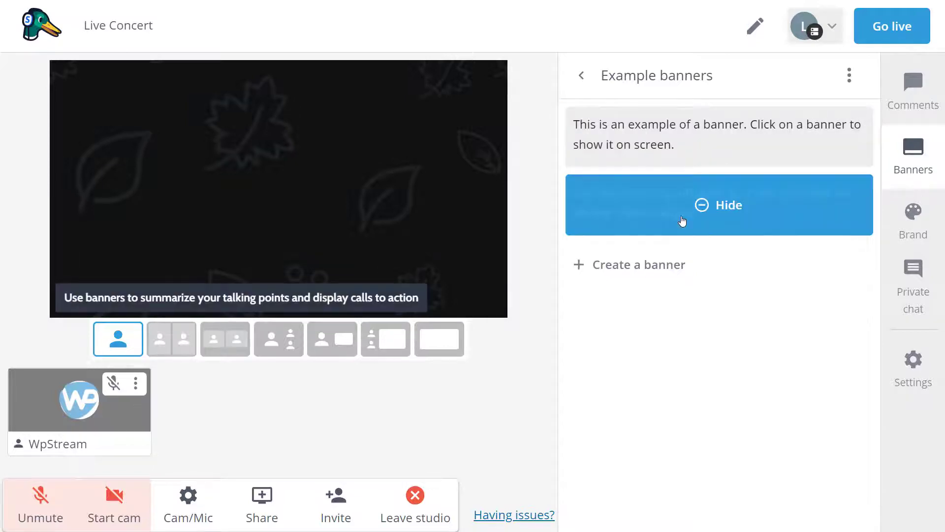
left_click(703, 207)
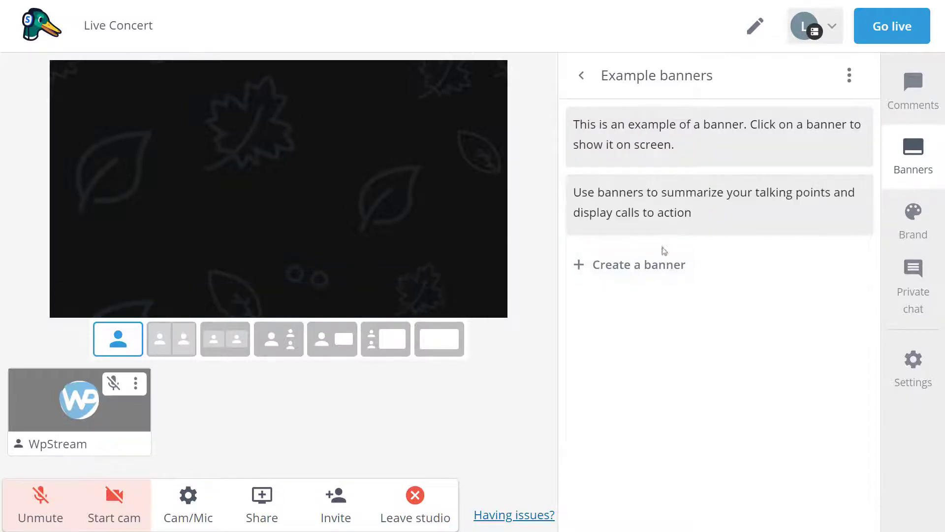
left_click(643, 271)
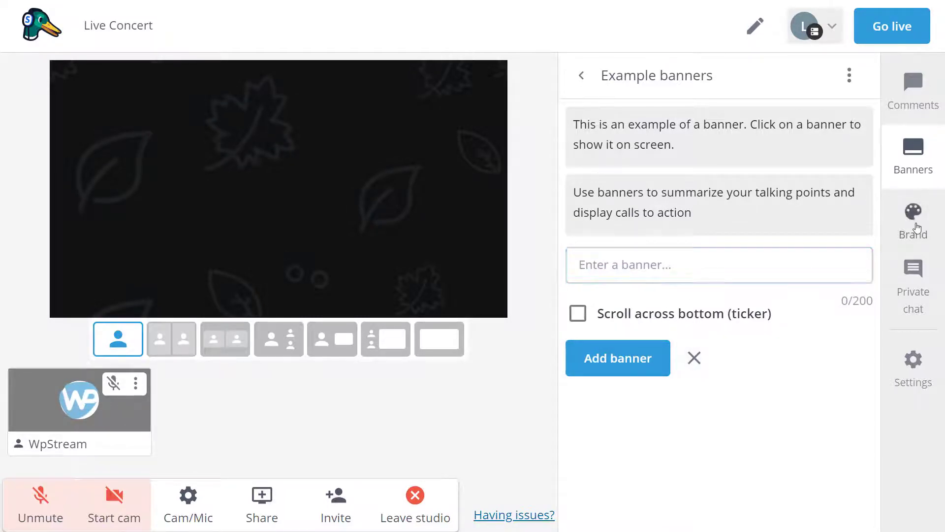
- In Brand settings, preview the Bubble and Default themes, then go back to the Block theme
left_click(917, 228)
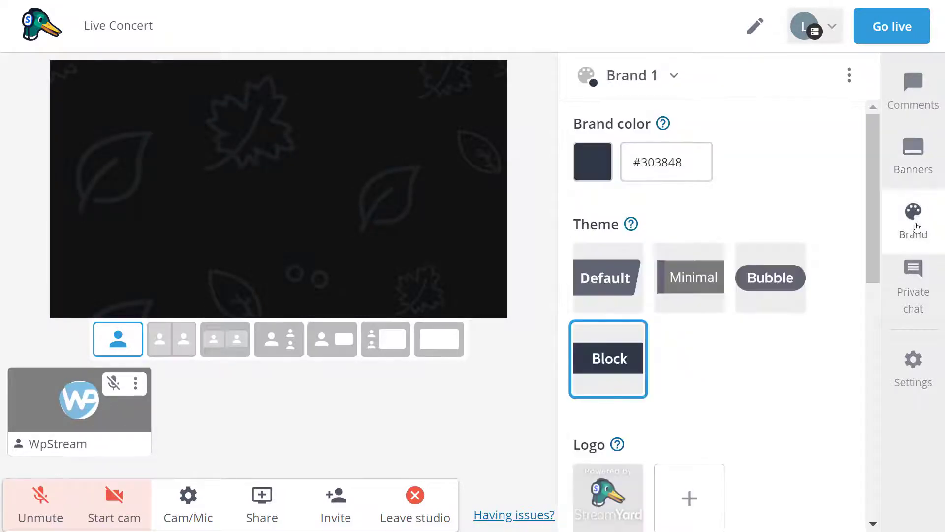
left_click(757, 286)
left_click(607, 278)
left_click(608, 359)
- Play the Countdown clip on stage, then stop it to return to the leaves background
scroll(738, 372, "down", 2)
scroll(737, 373, "down", 4)
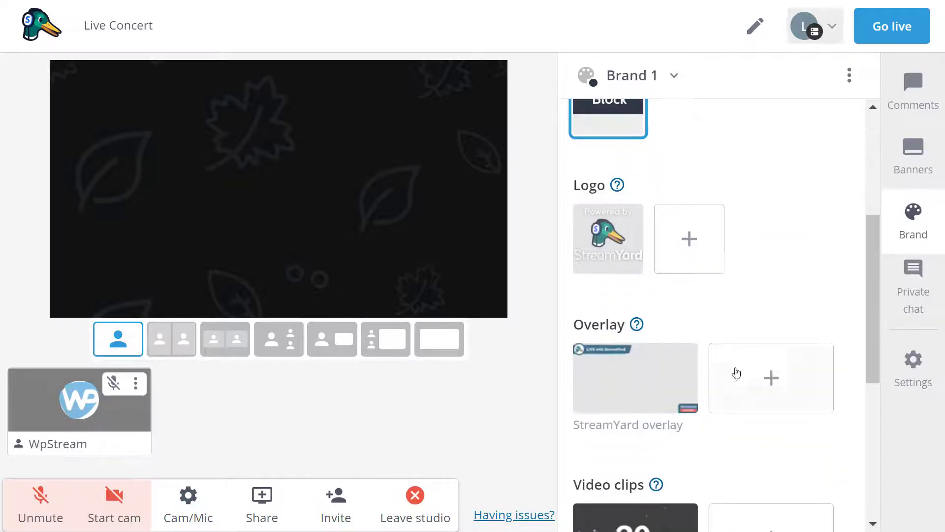
scroll(643, 354, "down", 5)
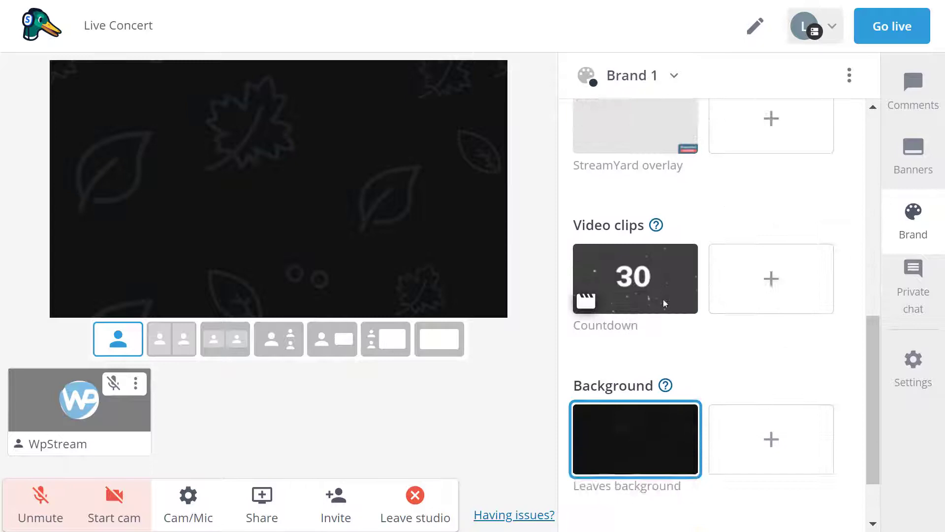
left_click(665, 303)
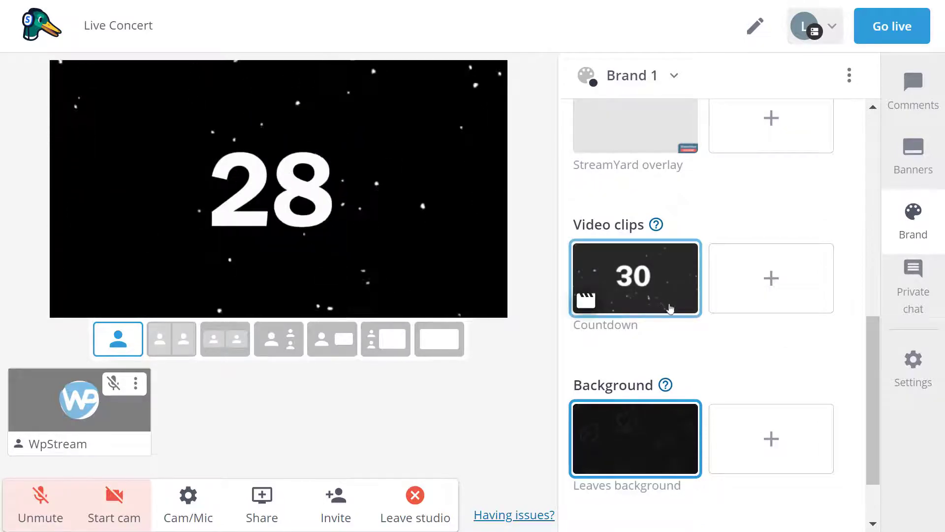
left_click(673, 311)
scroll(679, 352, "down", 2)
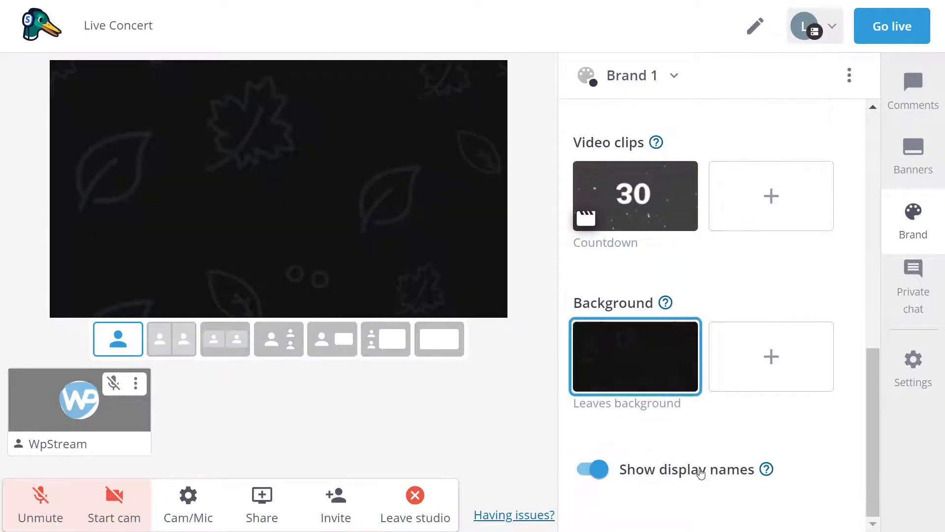
scroll(701, 473, "up", 3)
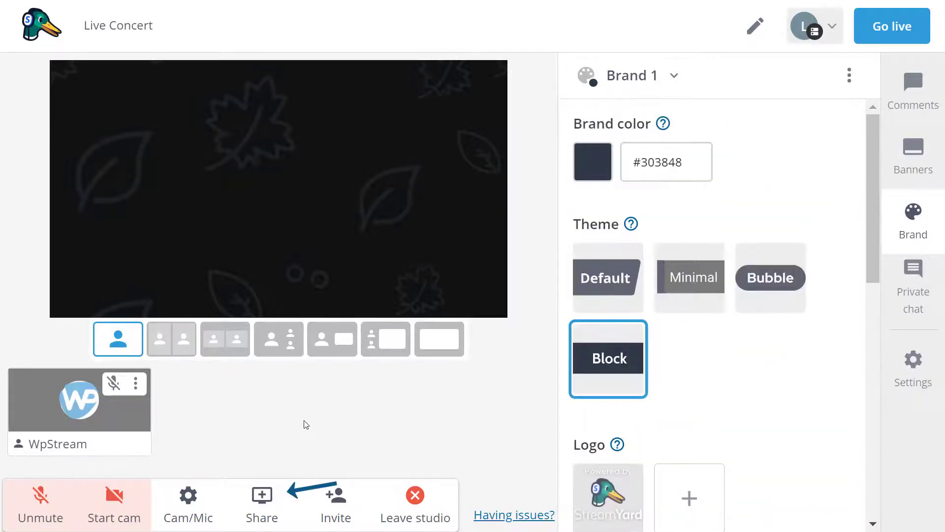
- Share the Johnny and The Band video file, then add more concert video files as sources
left_click(280, 507)
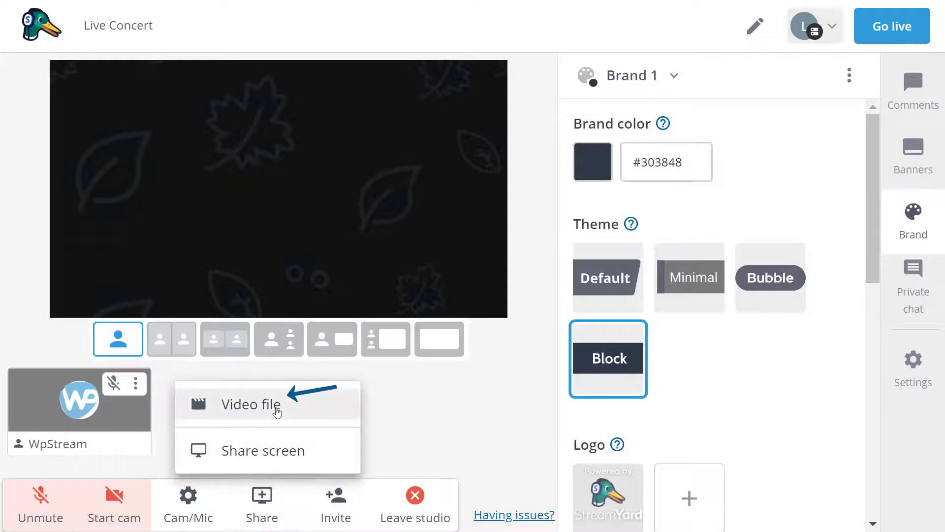
left_click(278, 411)
scroll(454, 220, "up", 3)
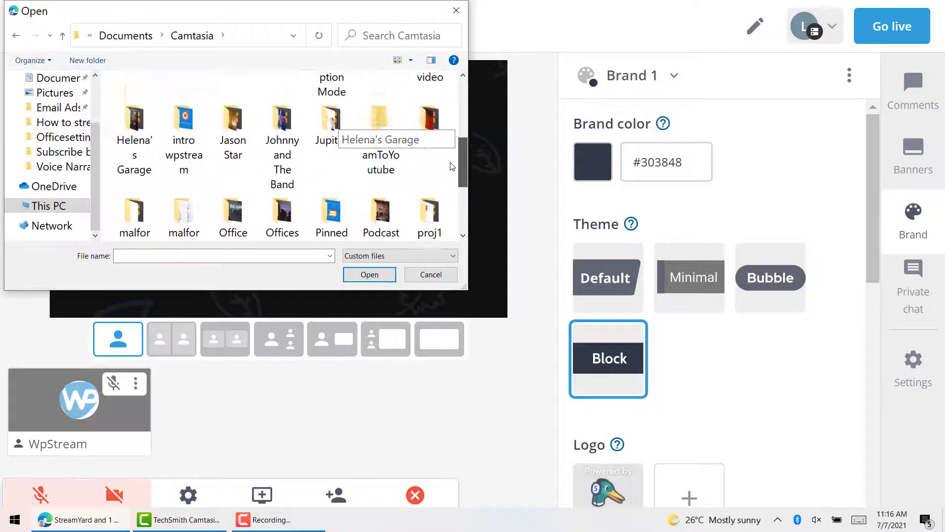
double_click(281, 148)
left_click(262, 497)
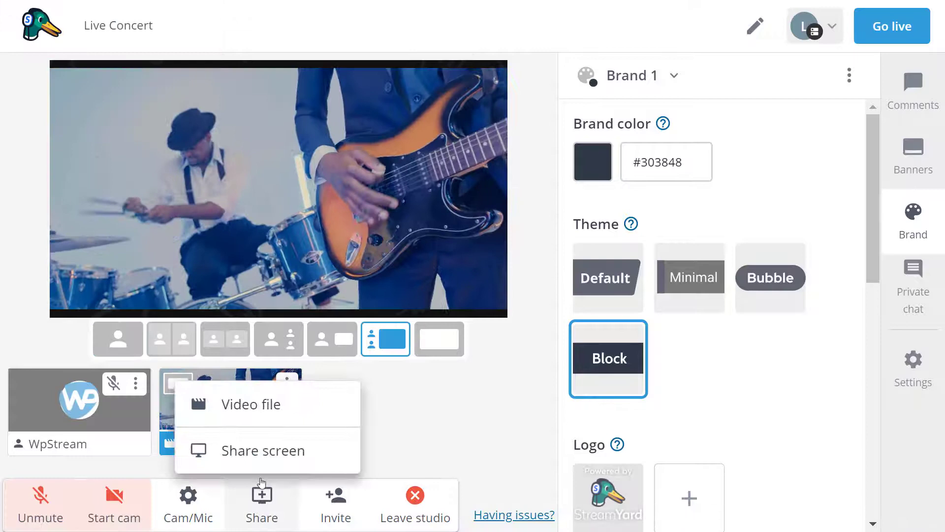
left_click(259, 416)
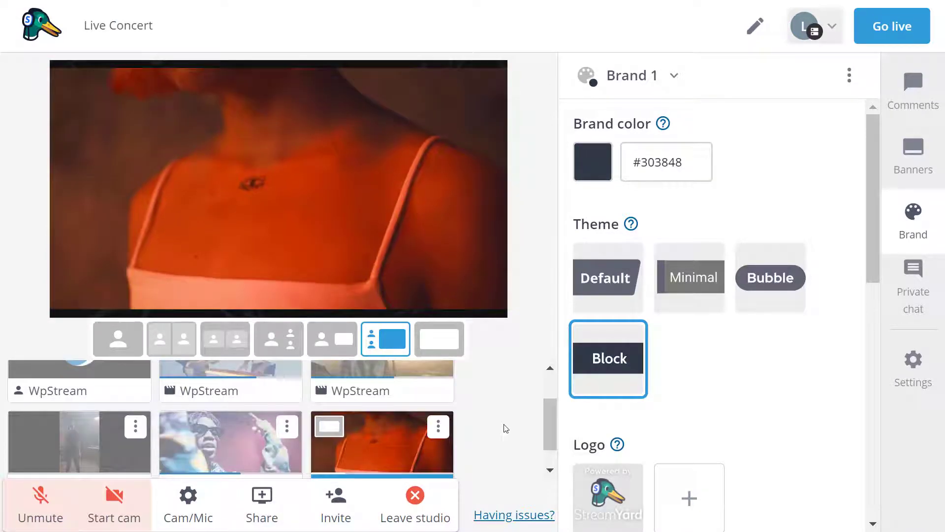
scroll(506, 428, "up", 1)
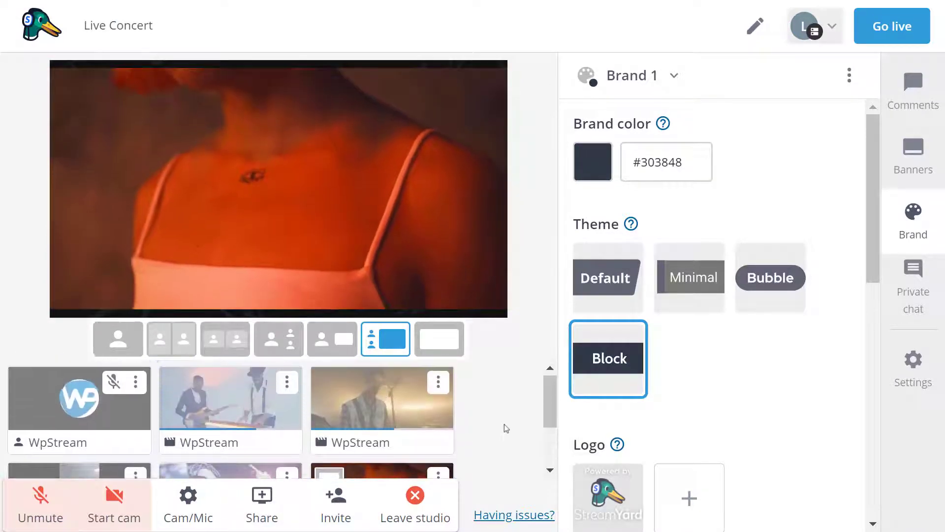
left_click_drag(553, 422, 549, 380)
- Put the band video on stage and remove the WpStream camera, dismissing the audio notice
left_click(94, 416)
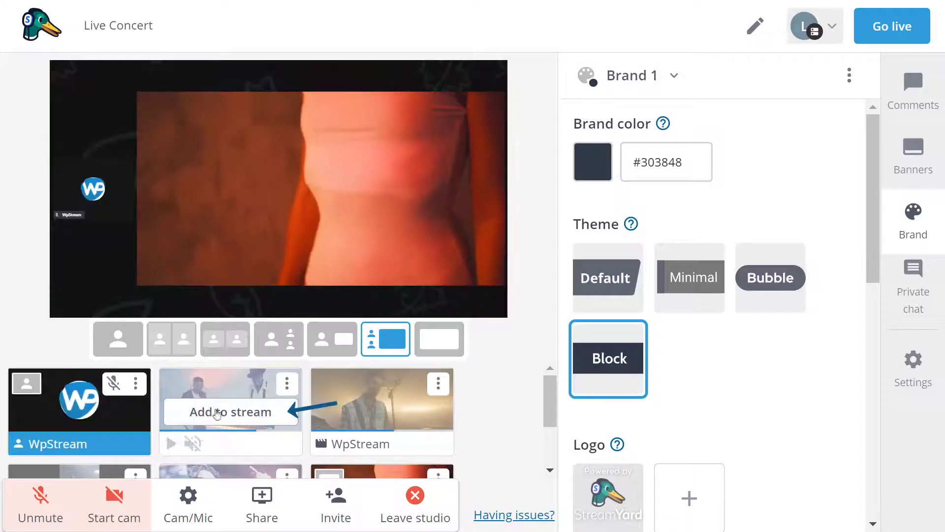
left_click(234, 414)
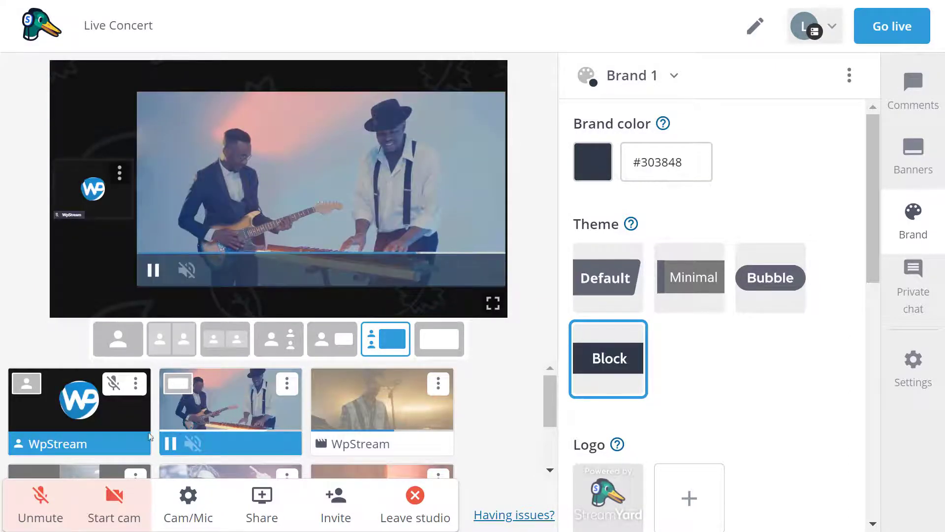
left_click(136, 383)
left_click(80, 410)
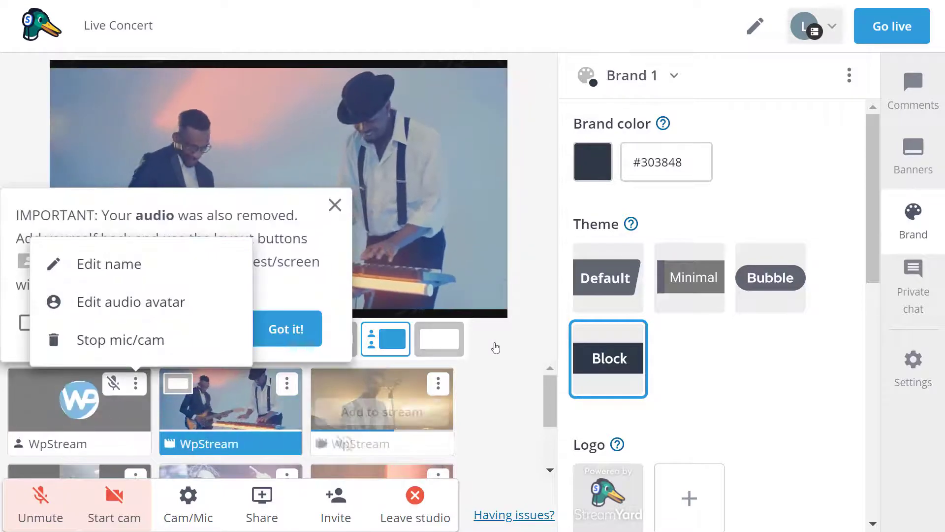
left_click(287, 329)
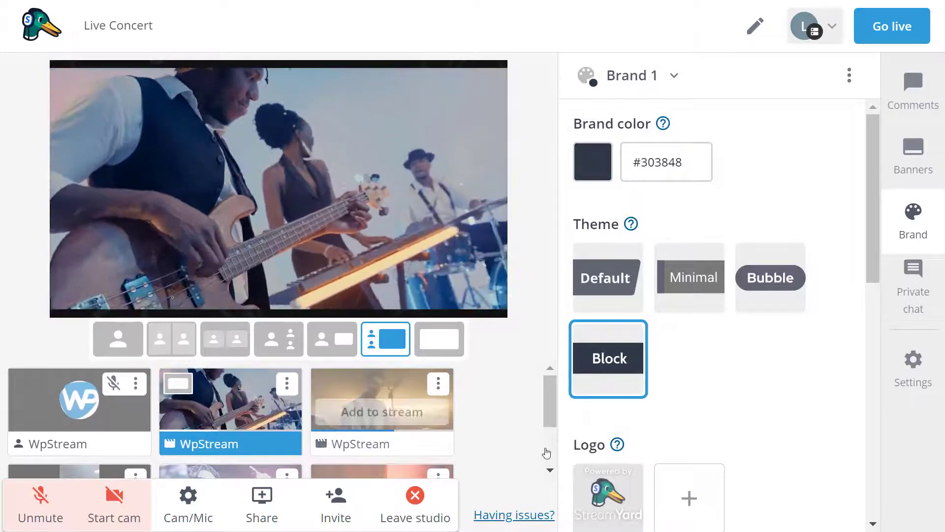
scroll(750, 373, "down", 3)
scroll(751, 374, "up", 3)
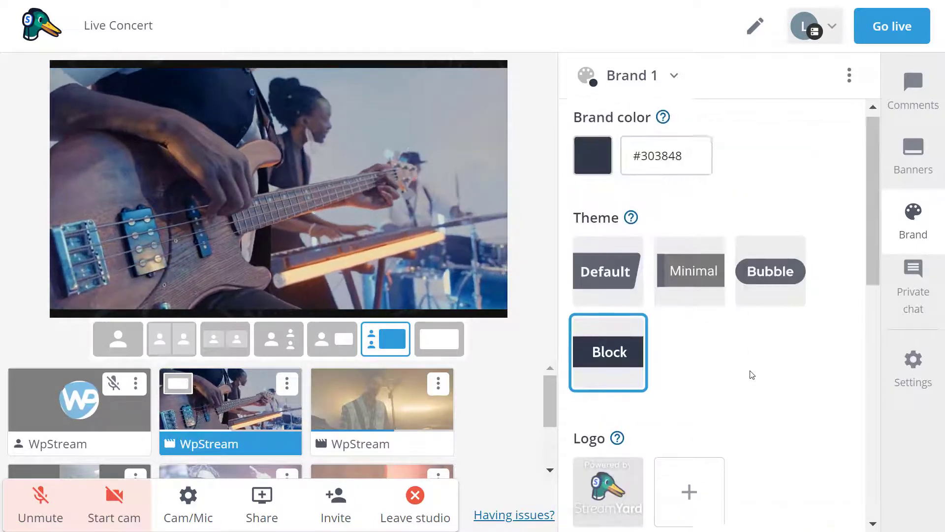
scroll(751, 375, "down", 4)
scroll(751, 375, "up", 4)
- In the banners list, show and then hide the first example banner
left_click(927, 181)
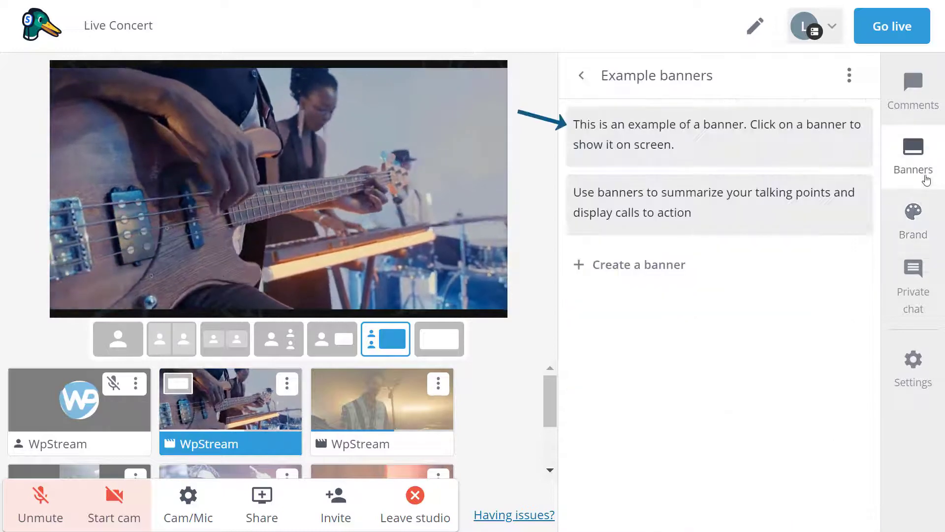
left_click(720, 139)
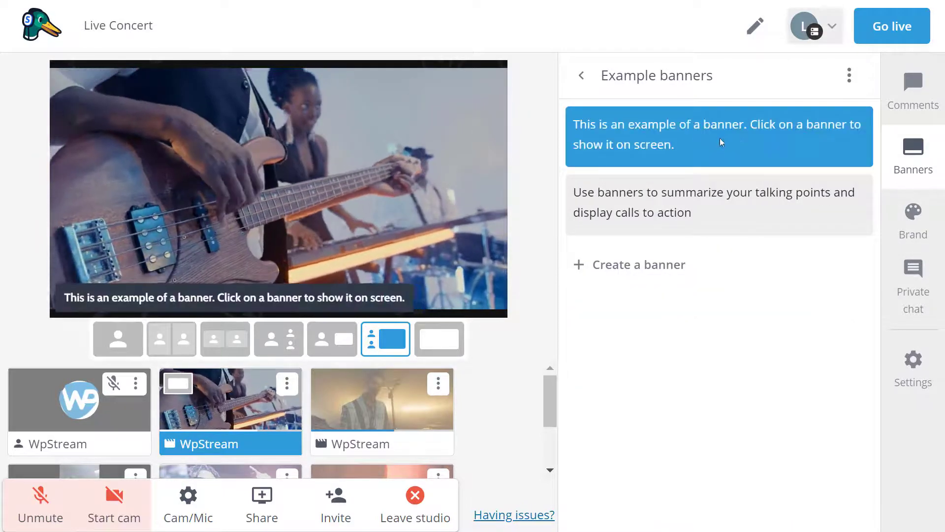
left_click(703, 157)
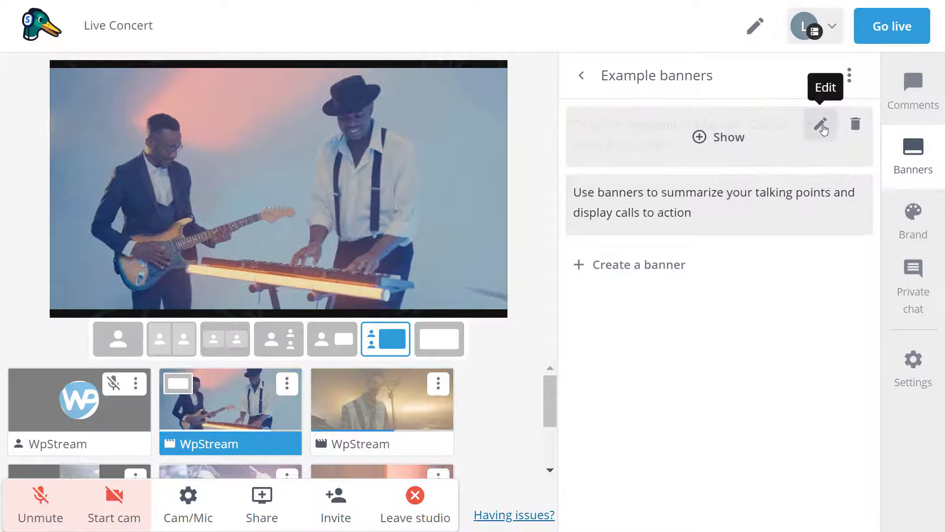
- Change the banner text to 'Vote your favorite artist at 7594', save it as a ticker, and show it
left_click(820, 123)
triple_click(771, 145)
key("BackSpace")
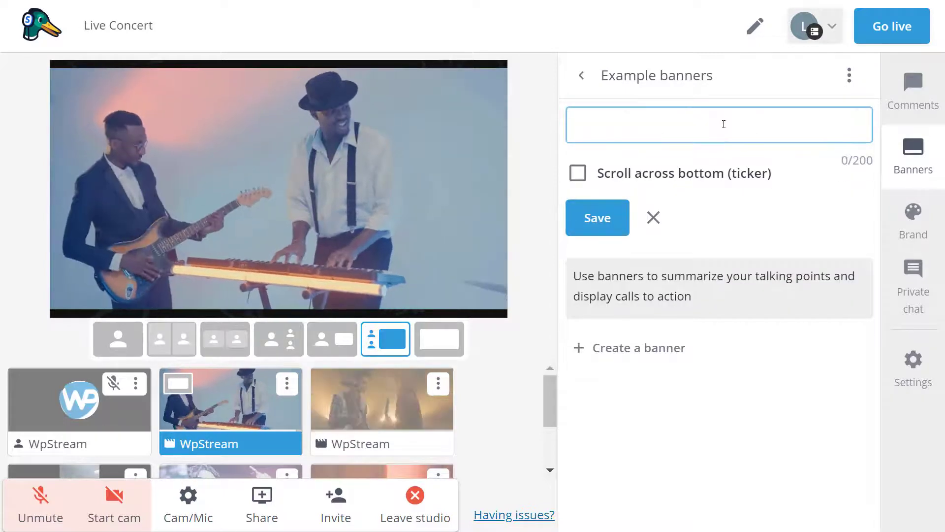
type("Vote your favour")
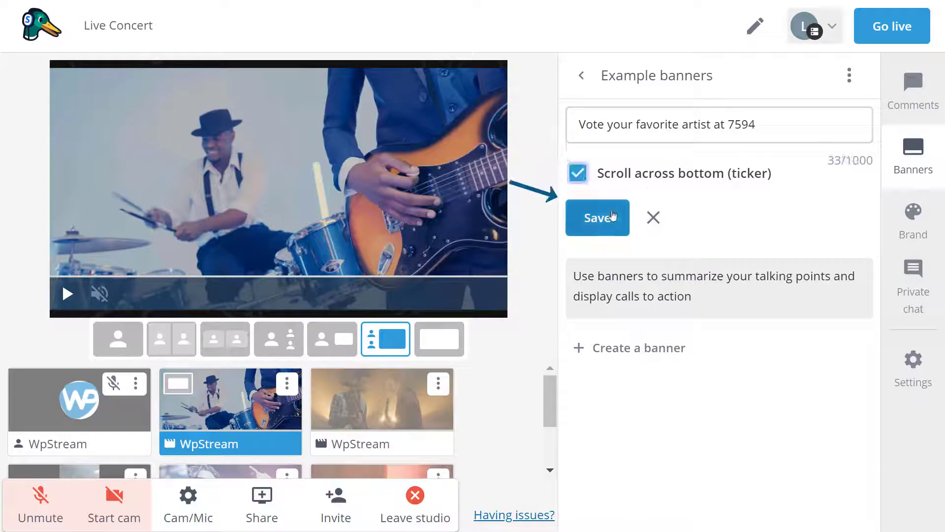
left_click(613, 217)
left_click(717, 140)
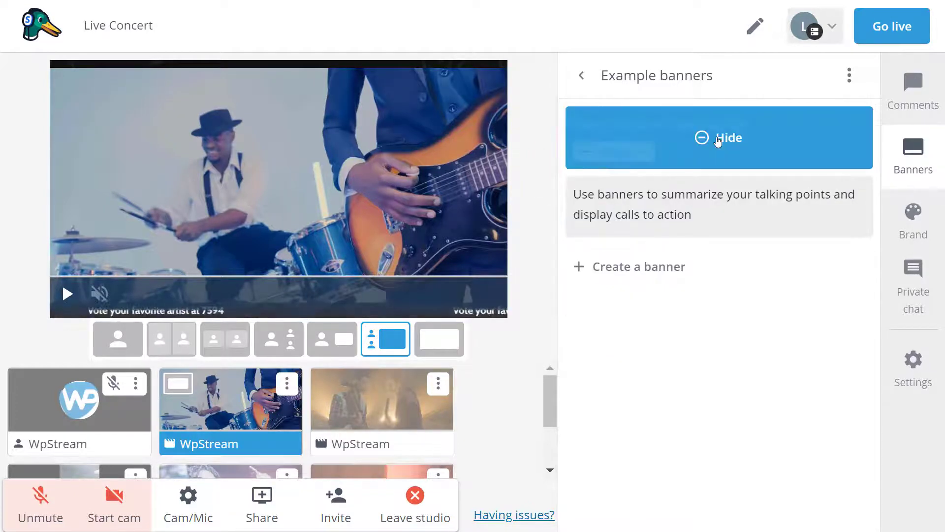
- Add the third concert clip to the stage and return to the banner folders list
mouse_move(214, 443)
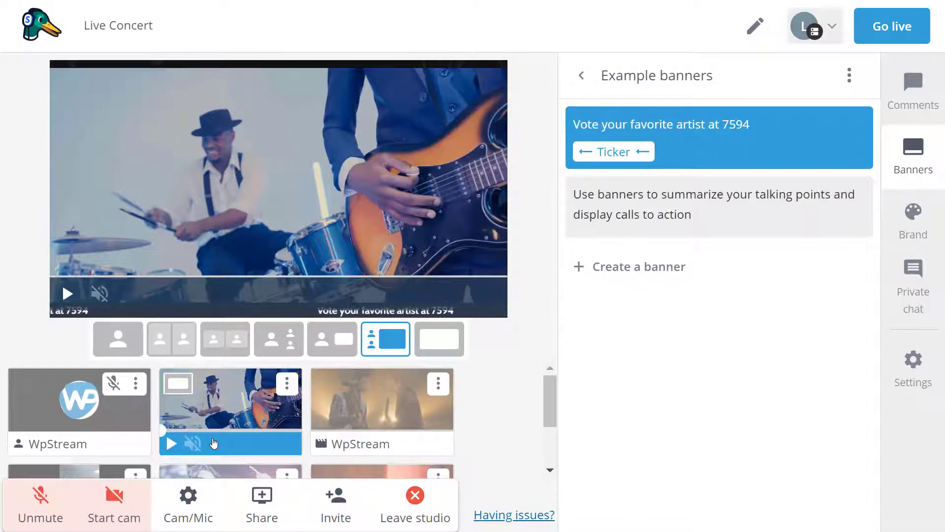
left_click(370, 412)
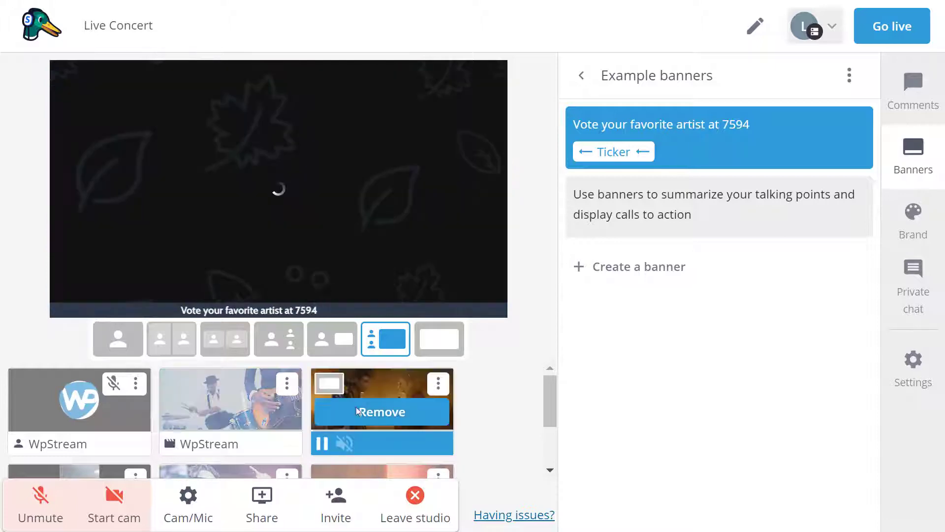
left_click(583, 76)
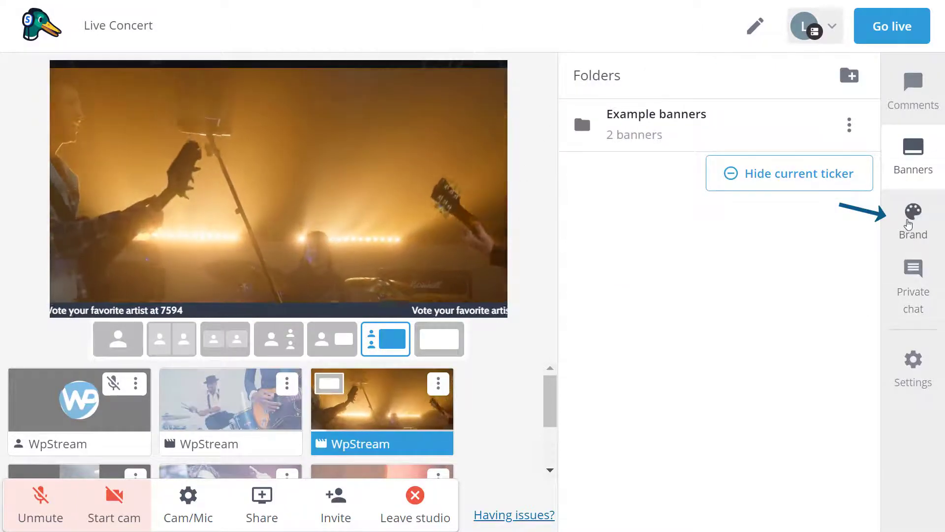
- Preview the Bubble, Minimal and Default brand themes, settling on Minimal
left_click(913, 219)
left_click(756, 277)
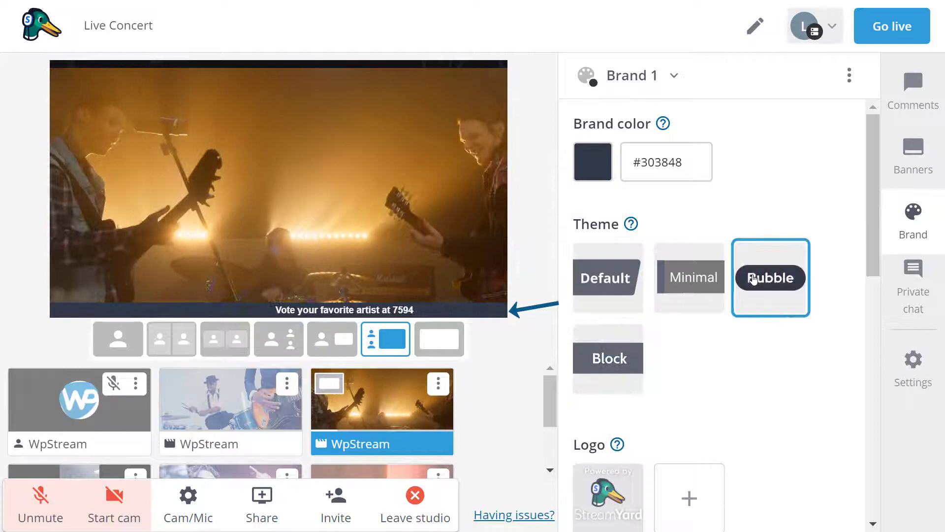
left_click(704, 291)
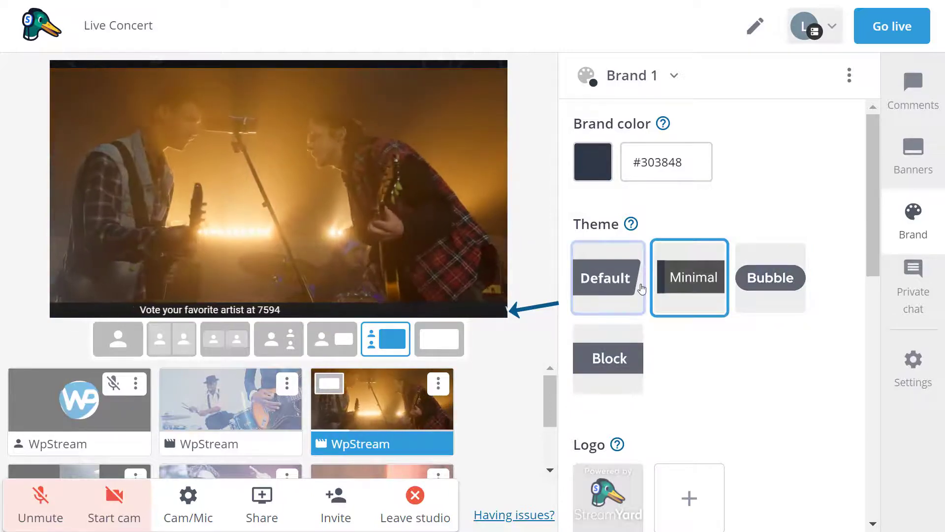
left_click(607, 279)
left_click(680, 276)
- Put another concert clip on stage above the scrolling vote ticker
scroll(779, 426, "down", 12)
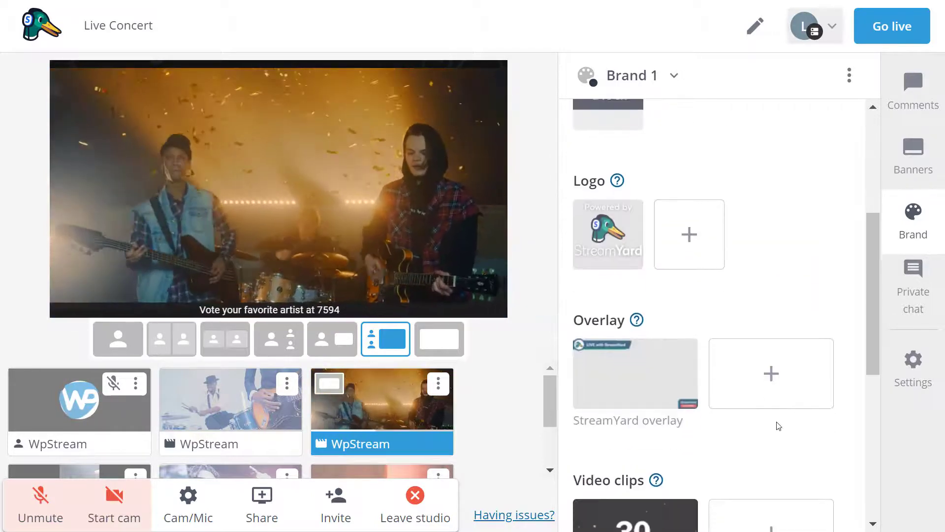
scroll(727, 385, "down", 3)
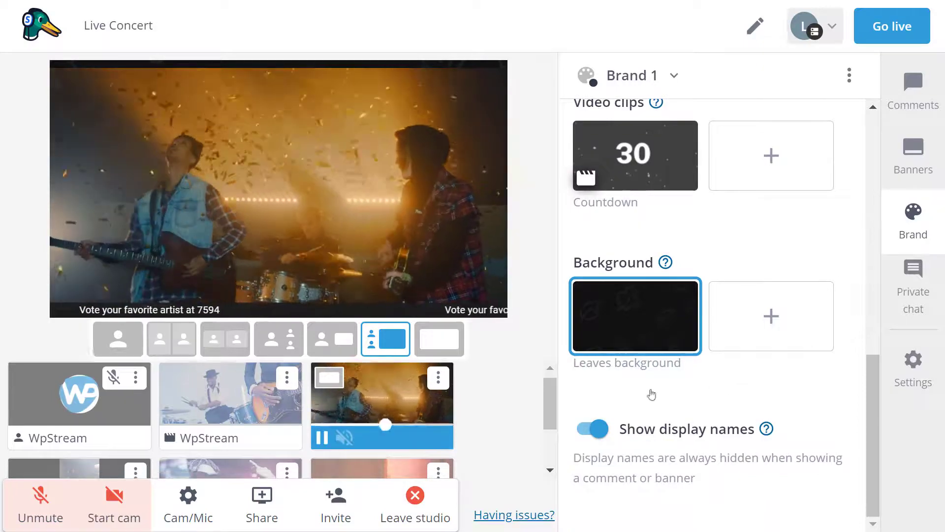
scroll(81, 465, "down", 1)
left_click(81, 471)
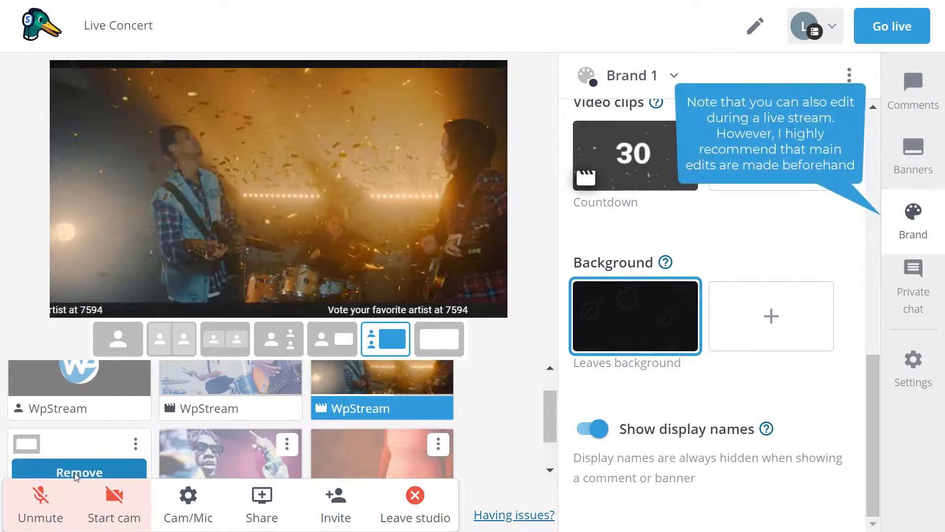
scroll(287, 429, "down", 1)
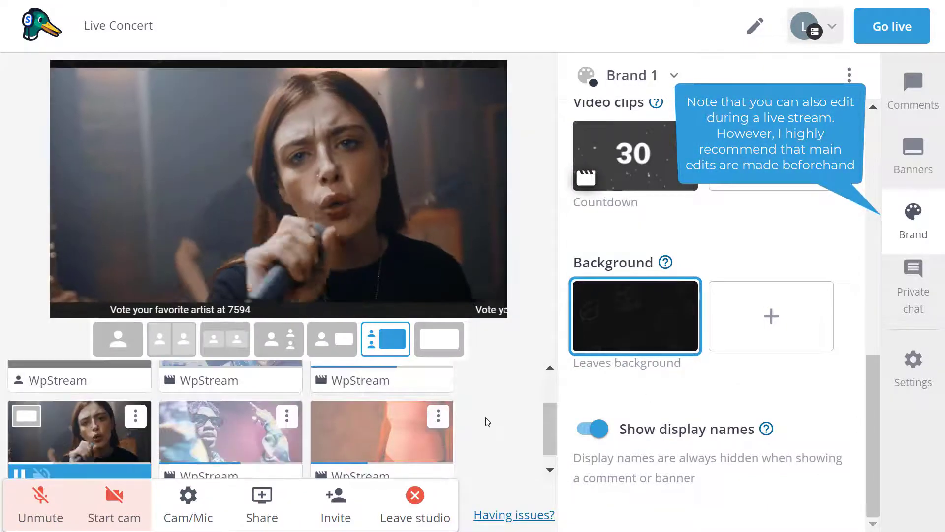
scroll(488, 422, "up", 1)
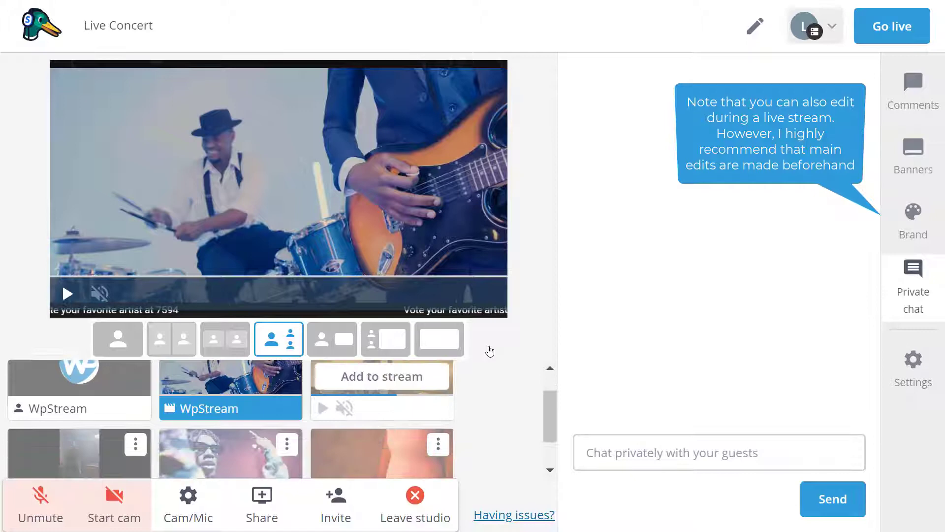
- Start the Live Concert broadcast and confirm going live
left_click(913, 38)
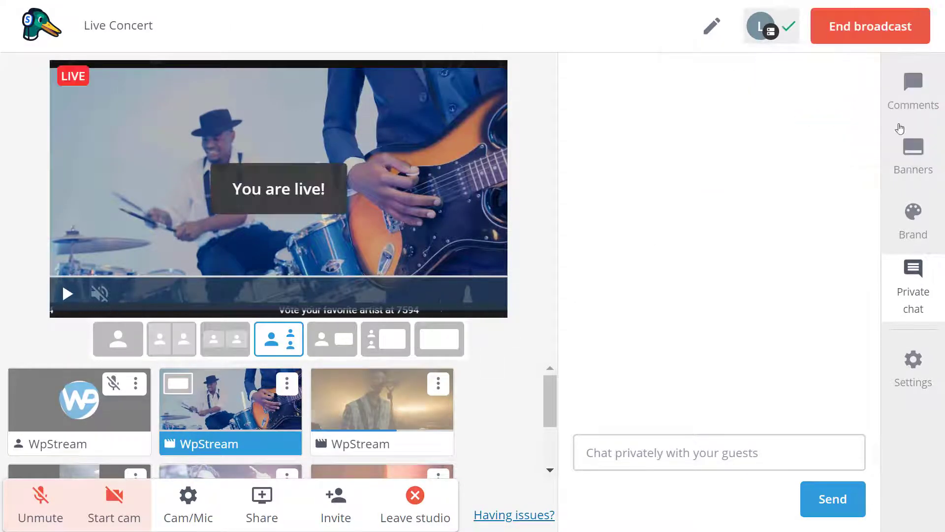
left_click(68, 294)
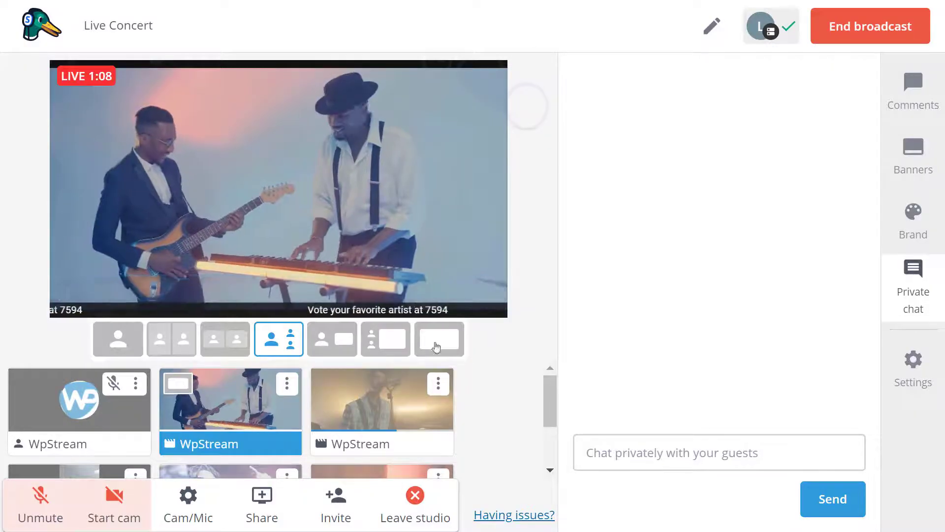
- Add the third WpStream concert clip to the live stream
left_click(374, 413)
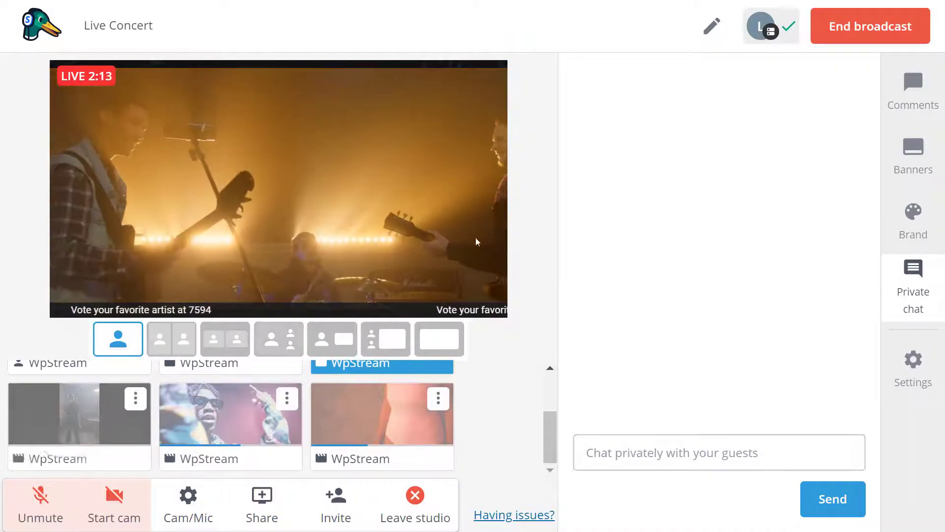
- Swap the live clip for the singer, then the rapper clip, then end the broadcast
left_click(379, 382)
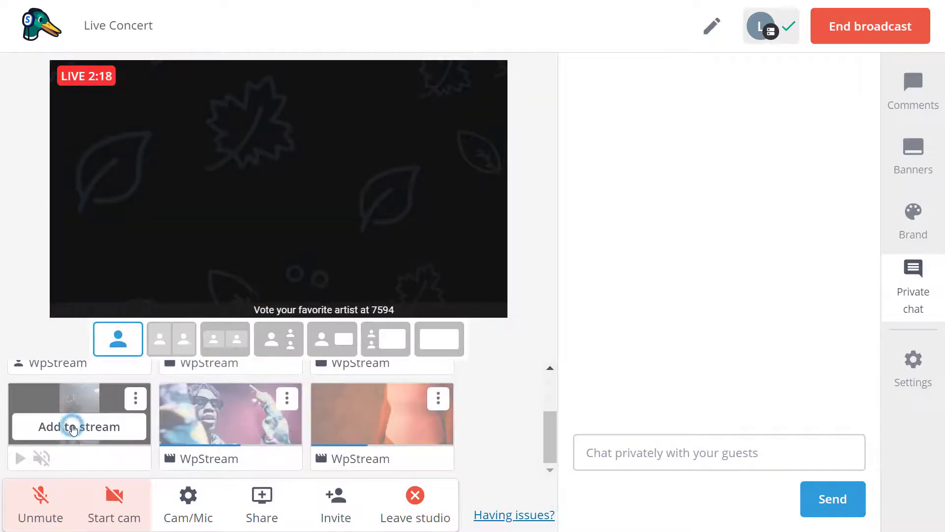
left_click(73, 428)
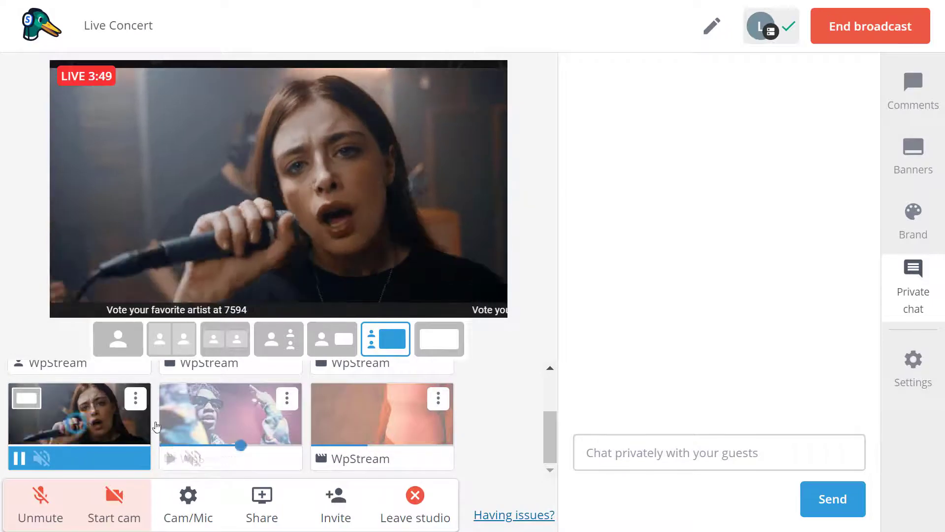
left_click(234, 424)
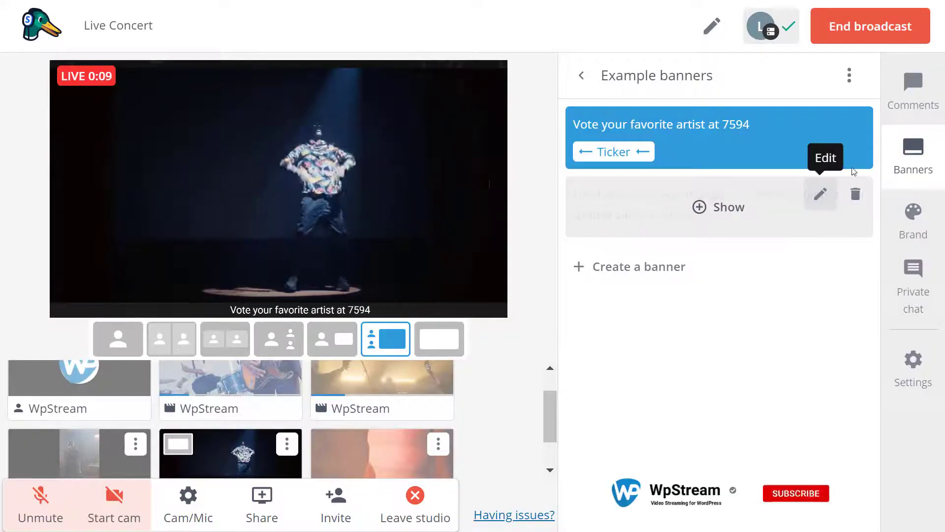
left_click(887, 41)
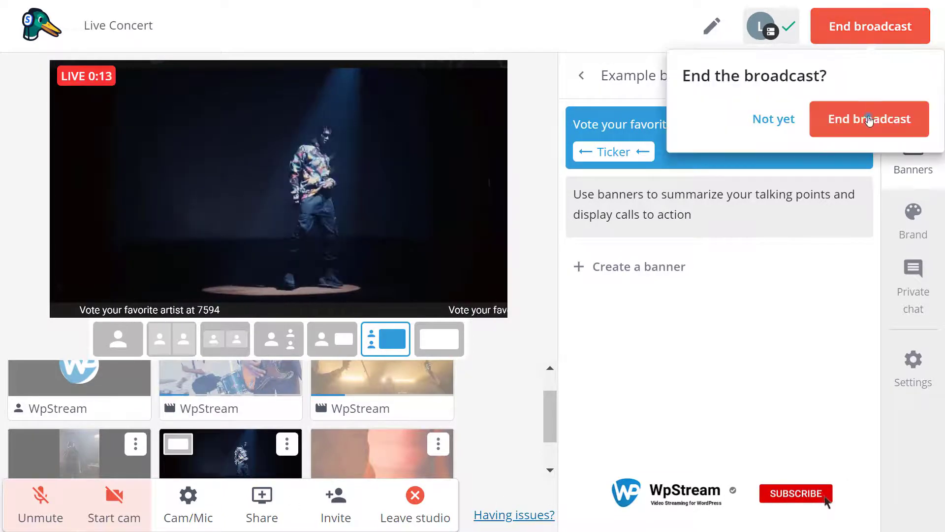
left_click(869, 120)
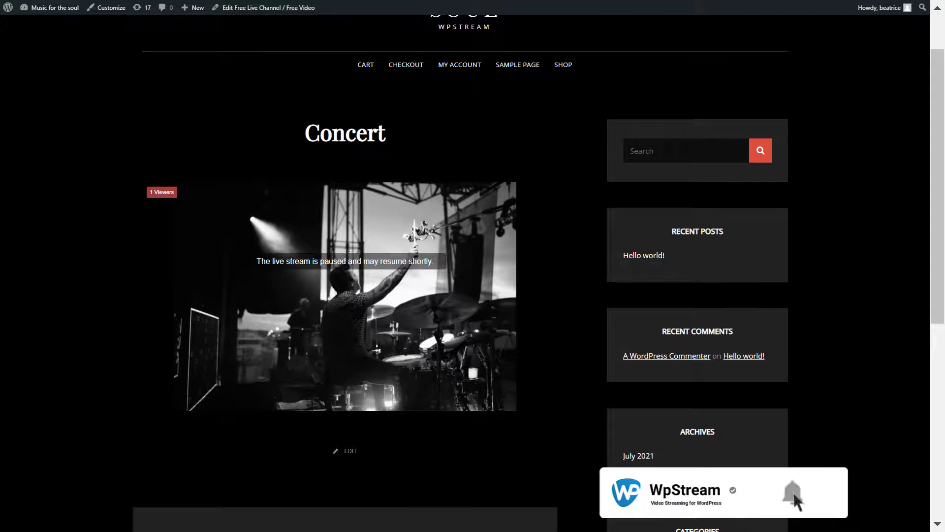
- Scroll to the top of the Concert page and go to the site's home page
scroll(280, 145, "up", 2)
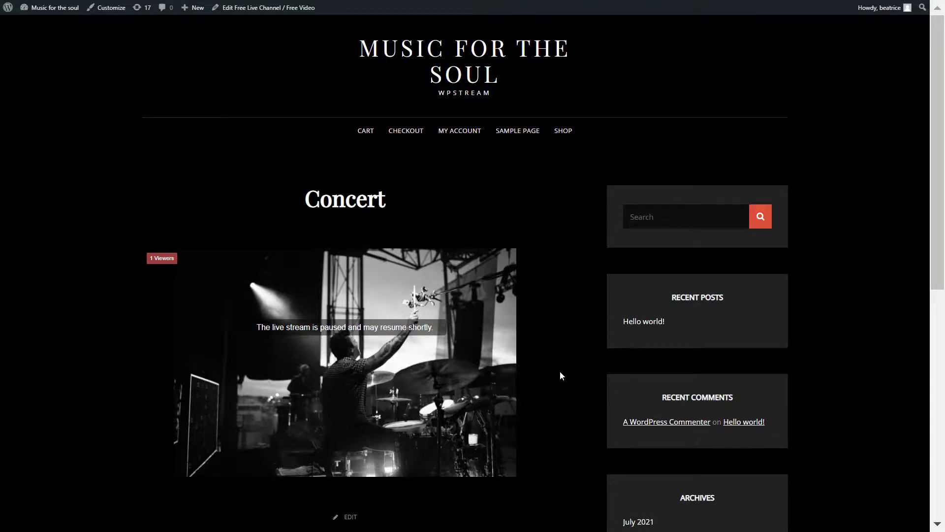
left_click(478, 69)
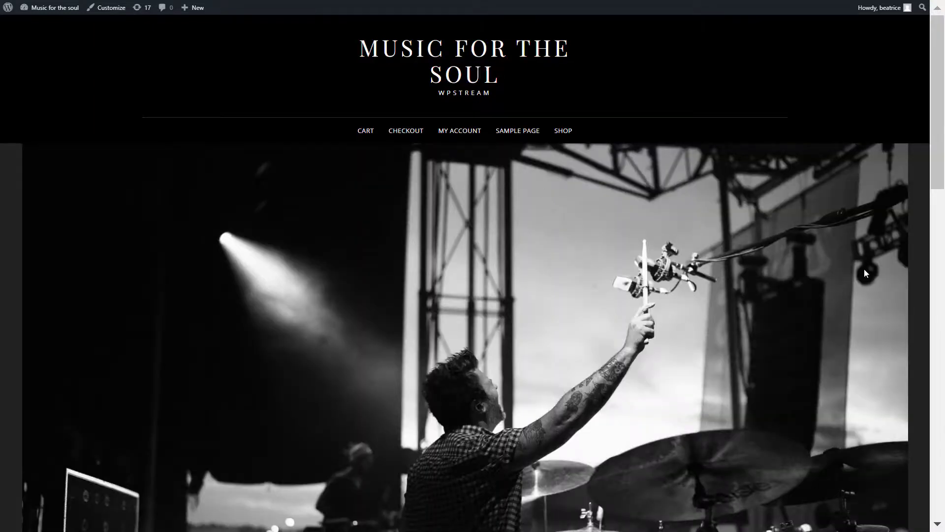